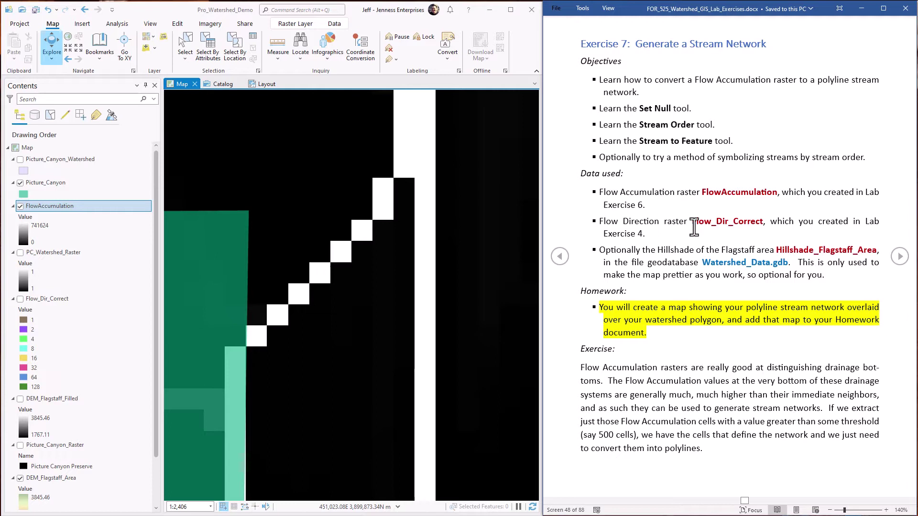
Highlight Flow_Dir_Correct in the lab notes, then page forward to Isolate Stream Raster Cells
left_click_drag(692, 222, 764, 221)
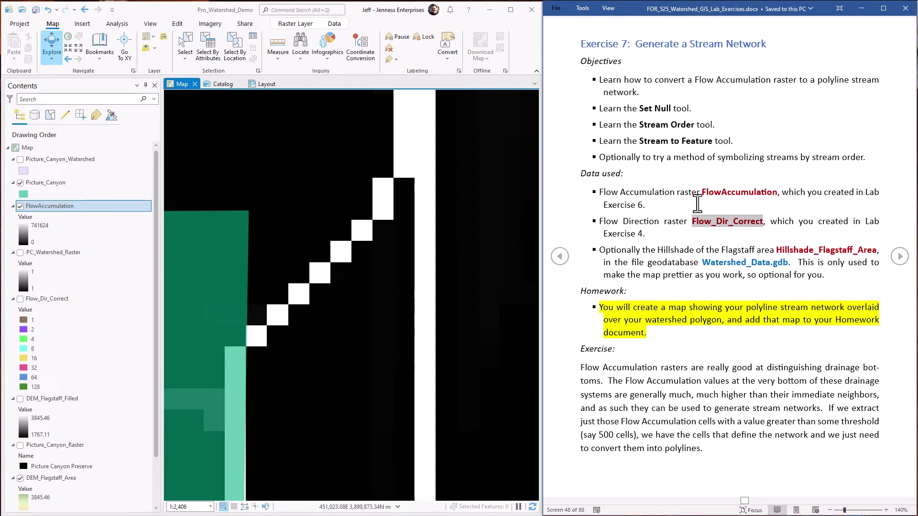
left_click(68, 207)
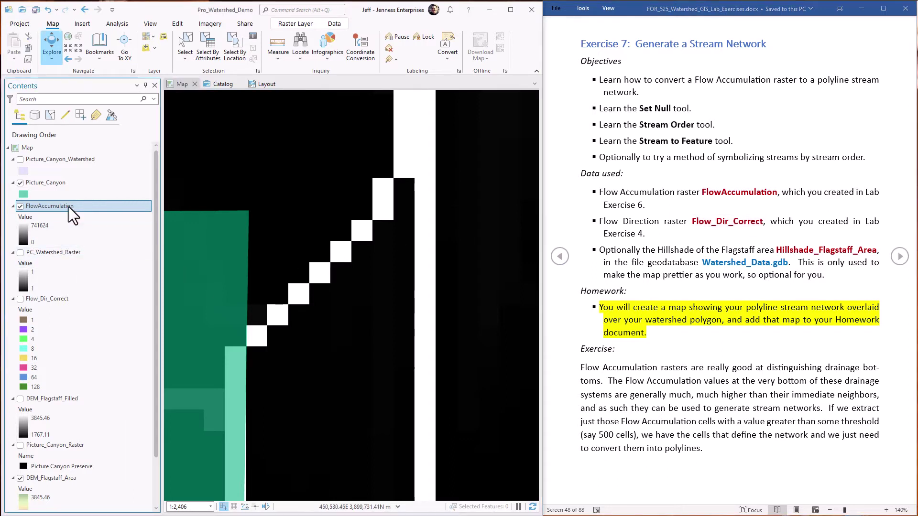
left_click(62, 298)
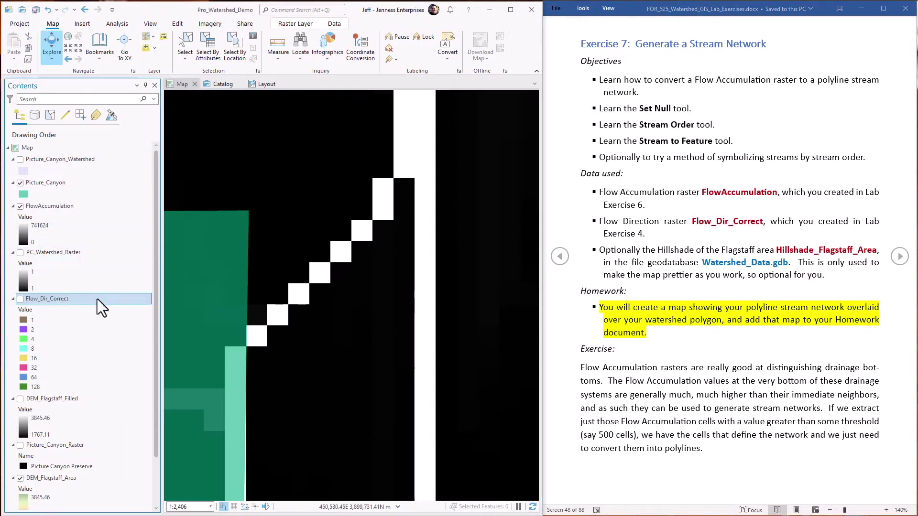
left_click(900, 257)
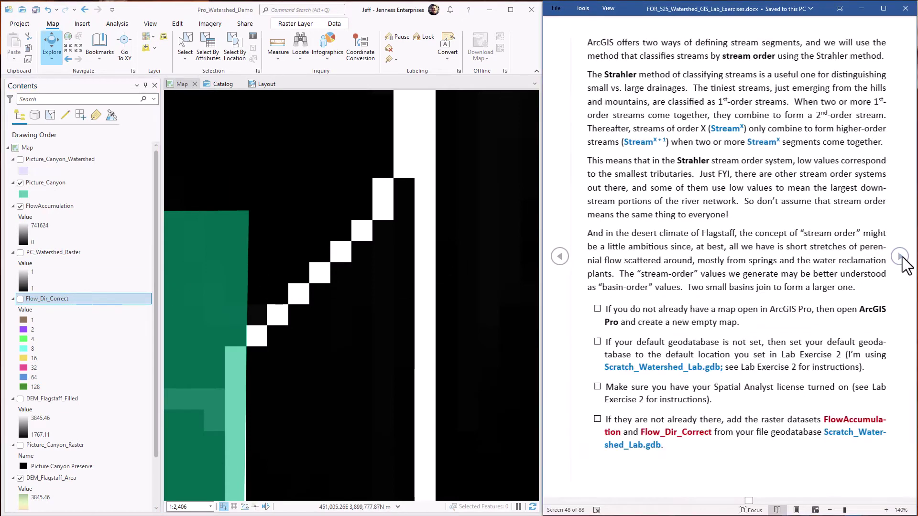
left_click(900, 257)
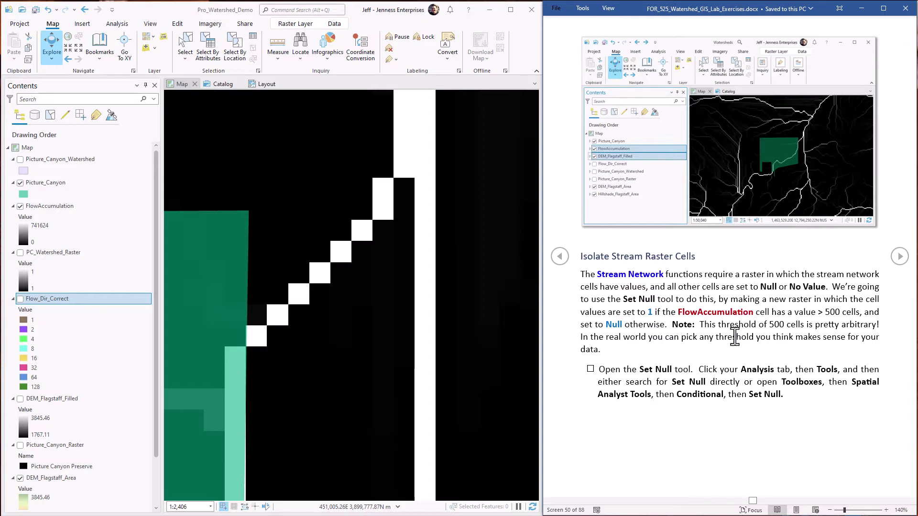
Open the Spatial Analyst Set Null tool with FlowAccumulation as the input conditional raster
left_click(114, 25)
left_click(117, 25)
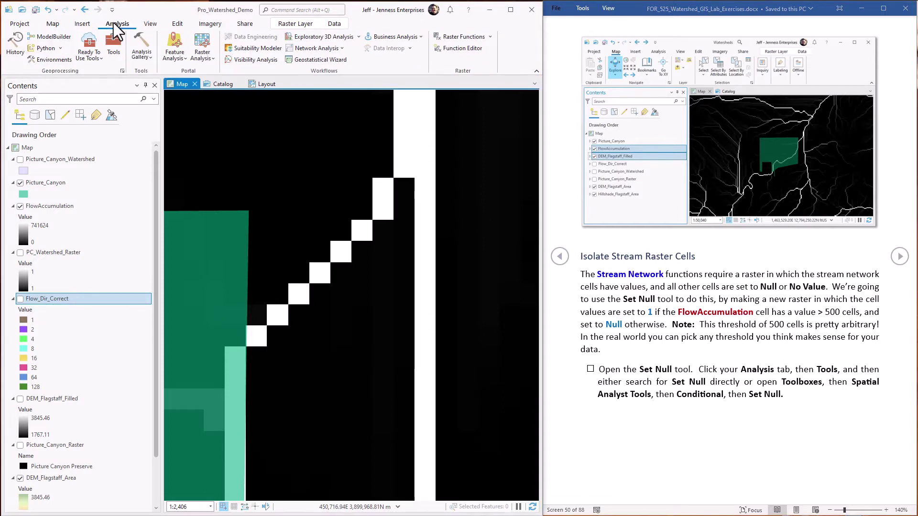
left_click(113, 48)
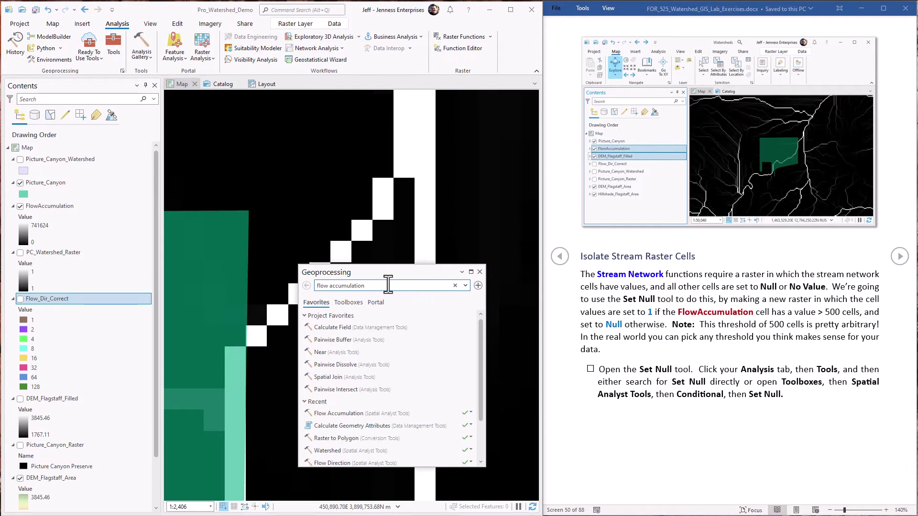
type("set null")
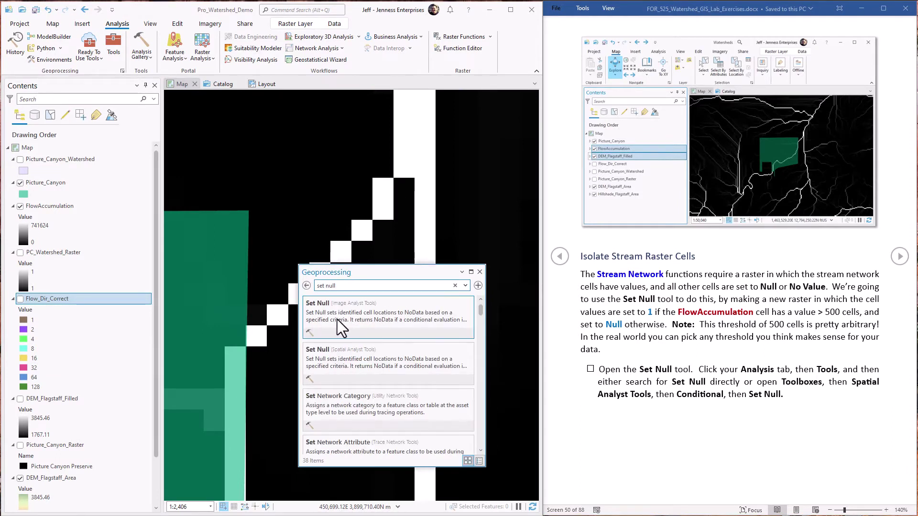
left_click(334, 359)
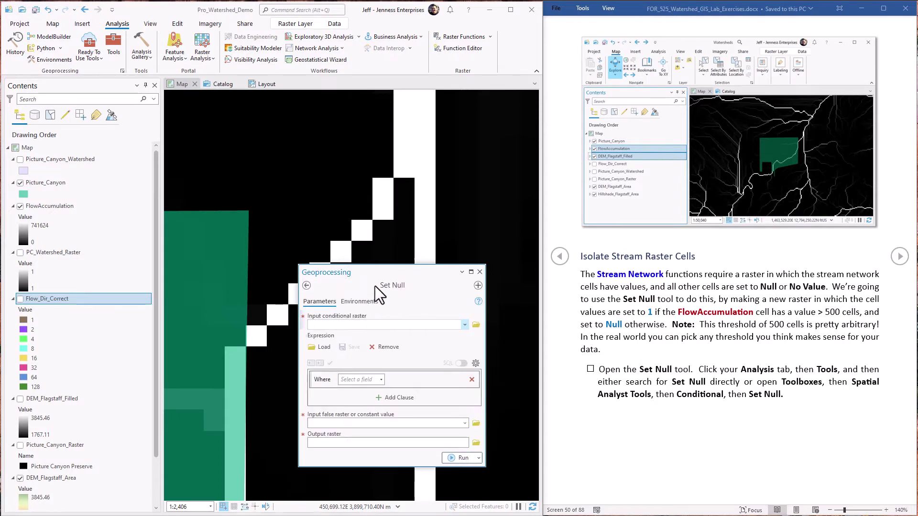
left_click_drag(379, 265, 379, 228)
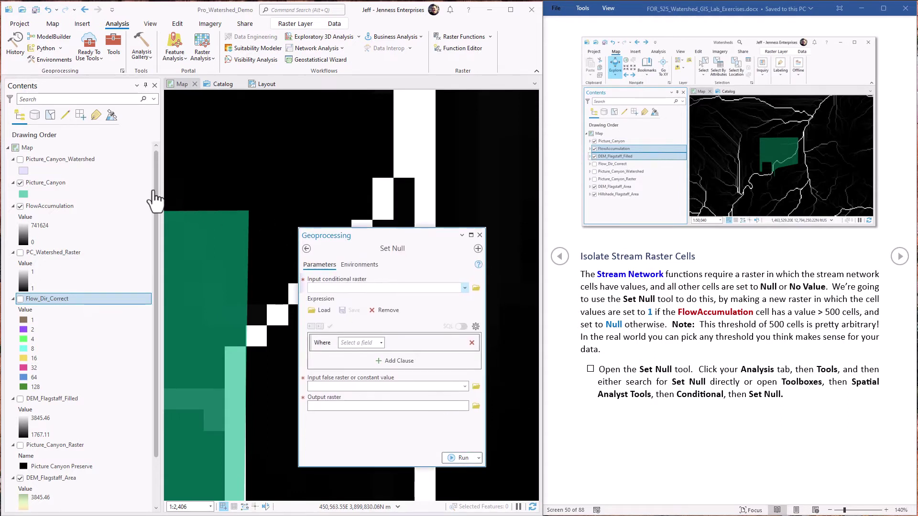
left_click(49, 205)
left_click_drag(48, 205, 350, 288)
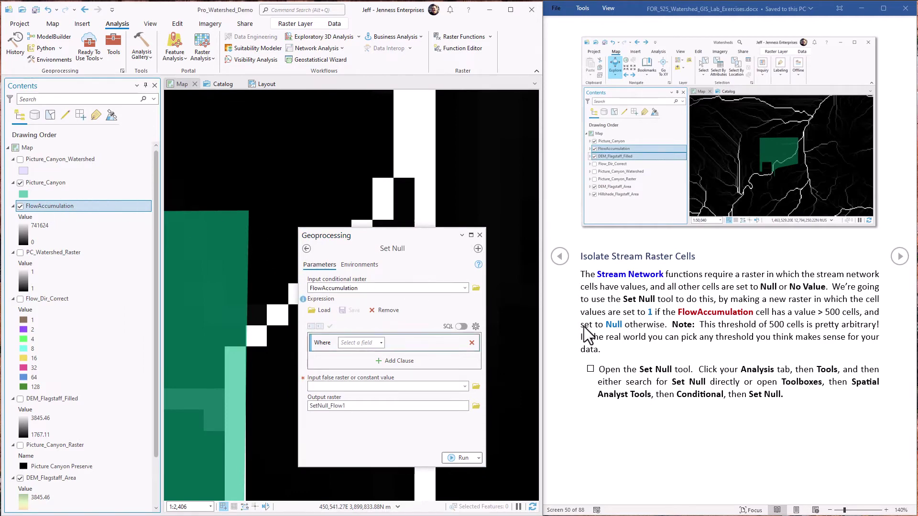
Build the Set Null expression VALUE is less than 500
left_click(901, 256)
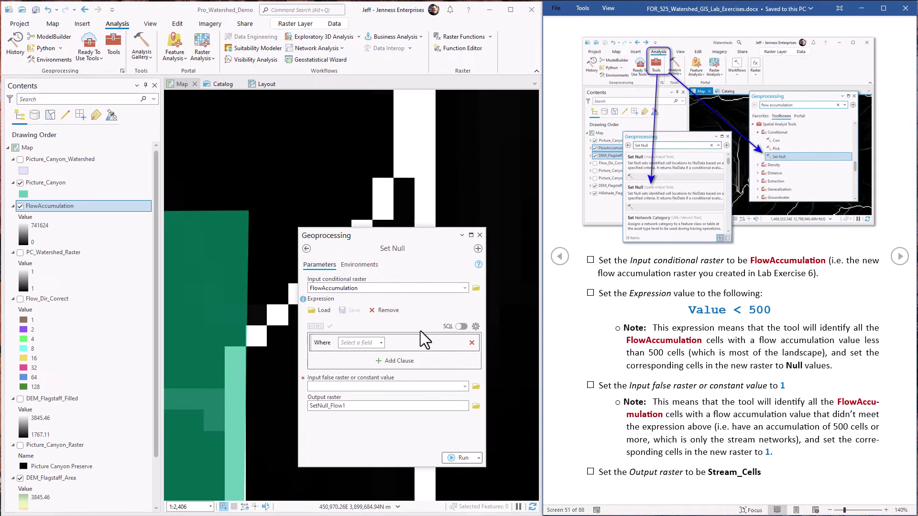
left_click(382, 342)
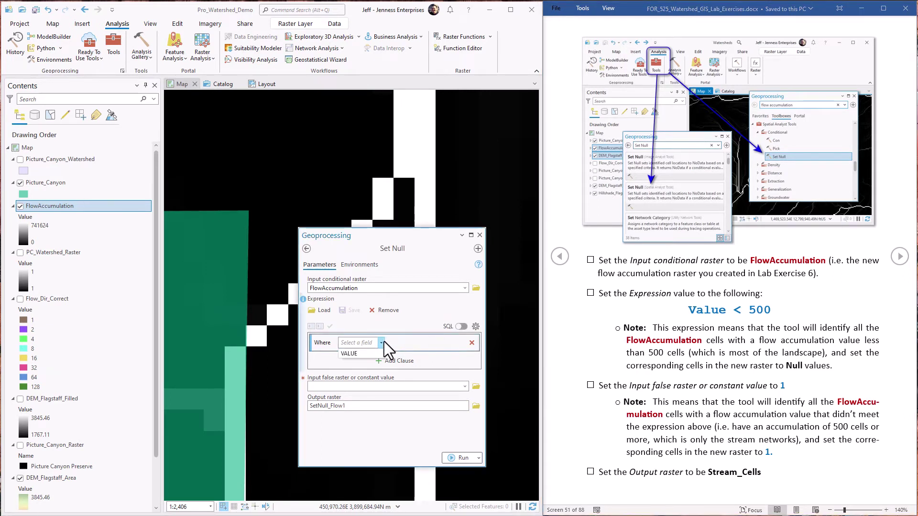
left_click(351, 354)
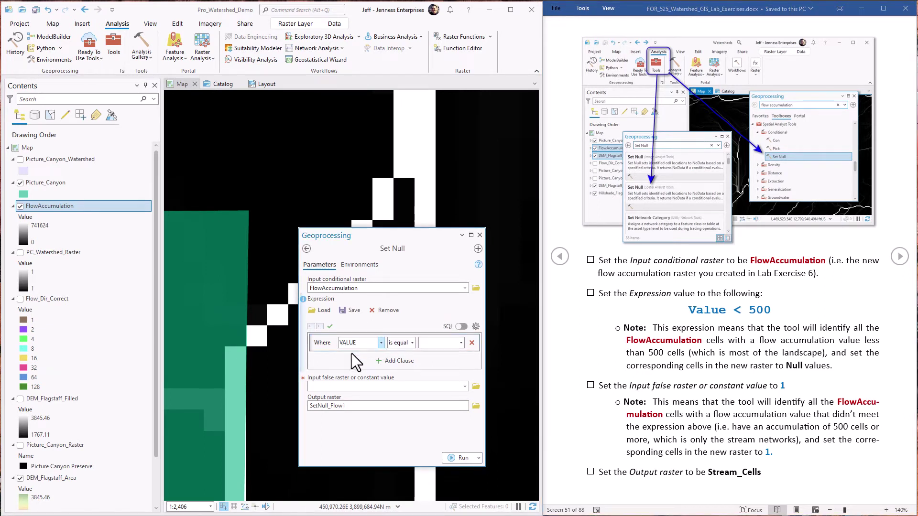
left_click(411, 343)
left_click(406, 390)
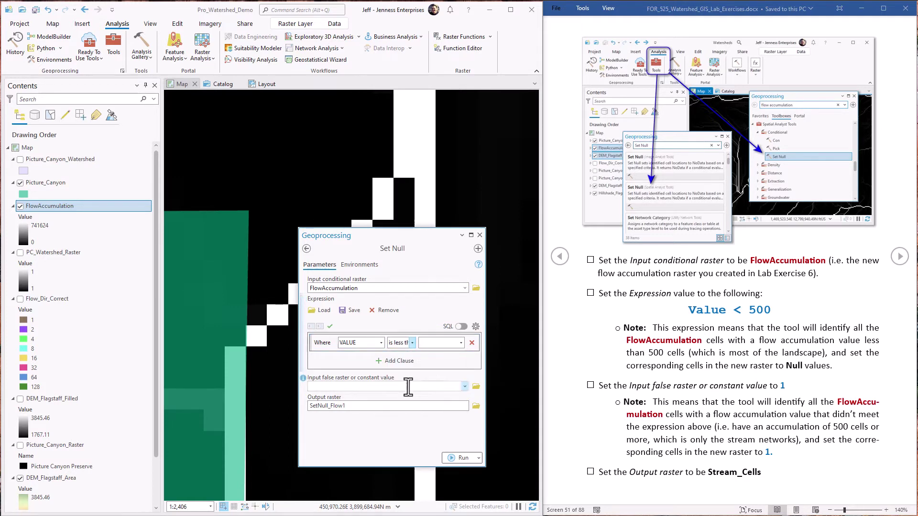
left_click(434, 343)
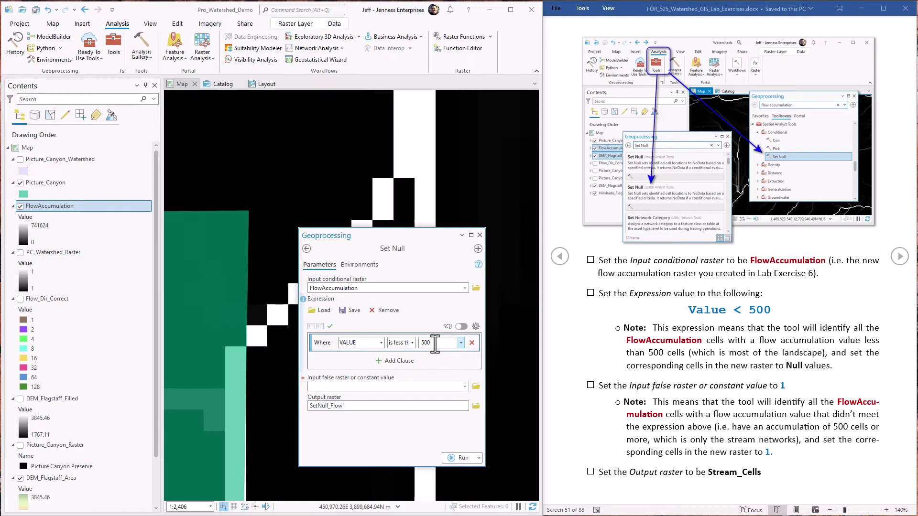
key("Tab")
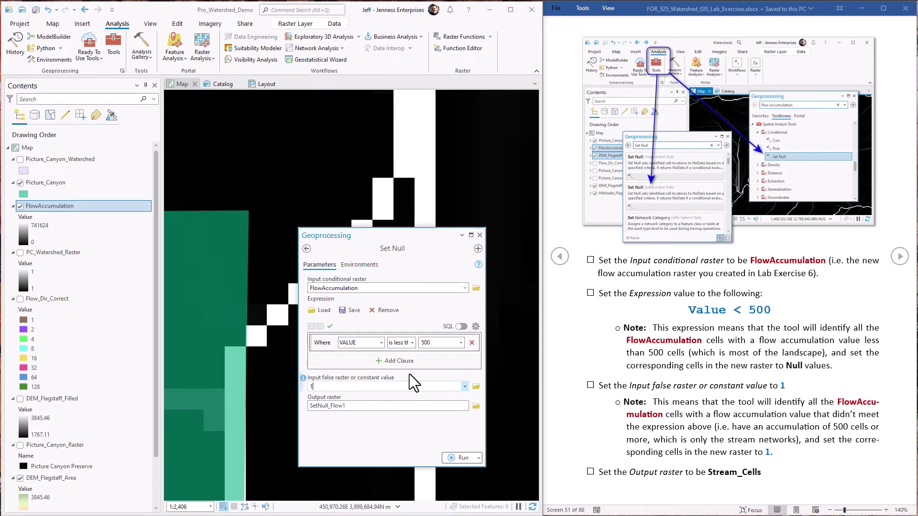
Name the output raster Stream_Cells and set the false constant value to 1
key("BackSpace")
left_click(722, 471)
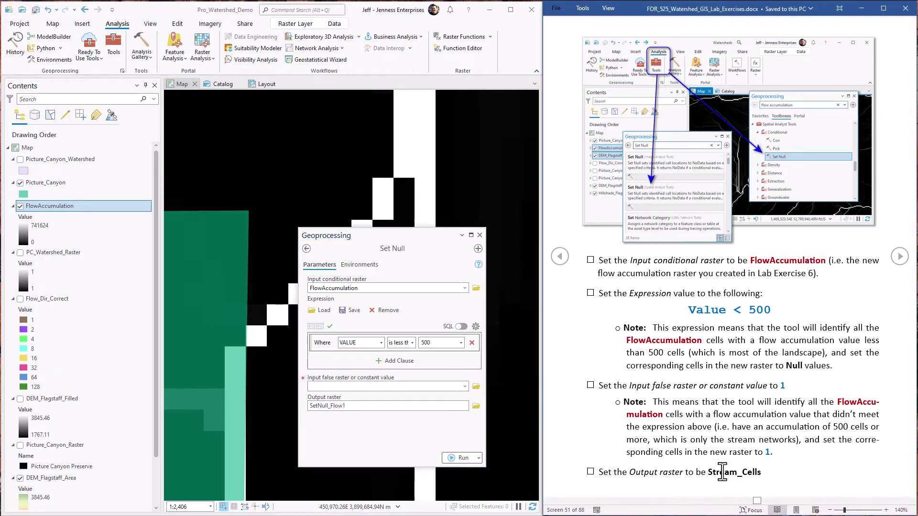
left_click_drag(708, 472, 763, 469)
key("ctrl+c")
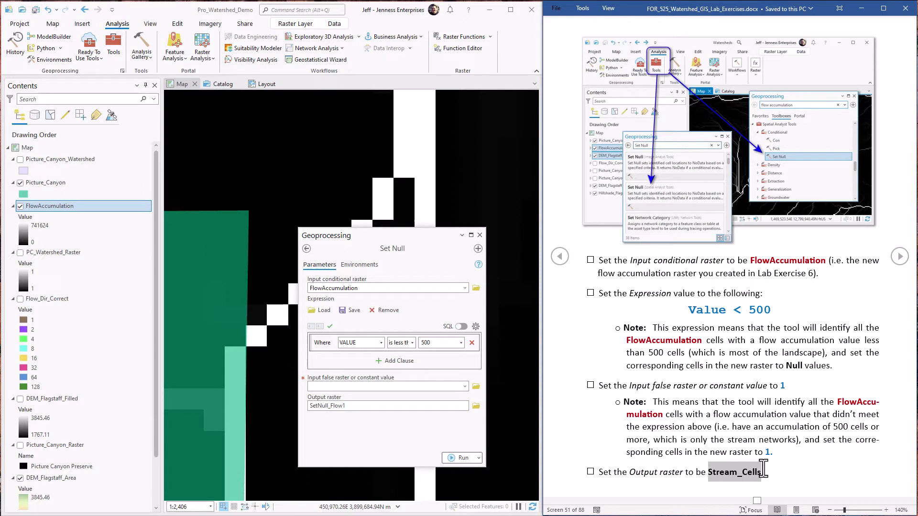
left_click(378, 406)
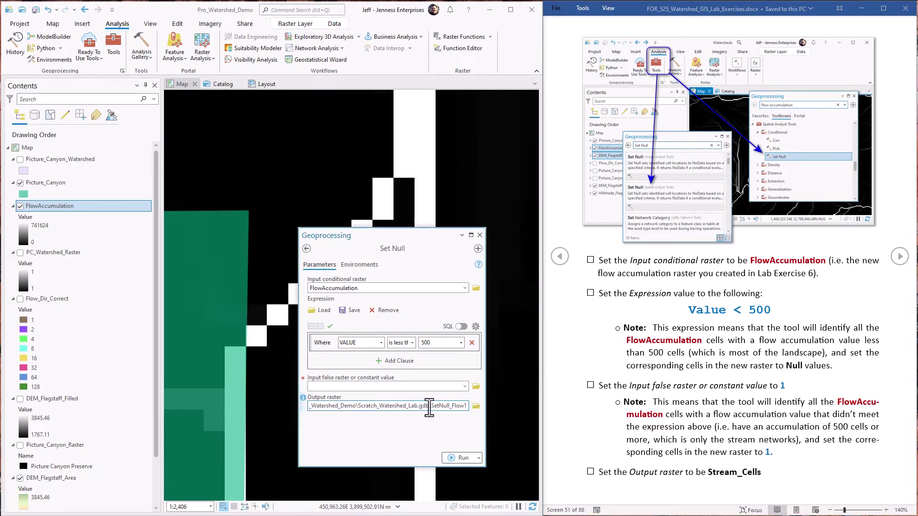
key("ctrl+a")
key("ctrl+v")
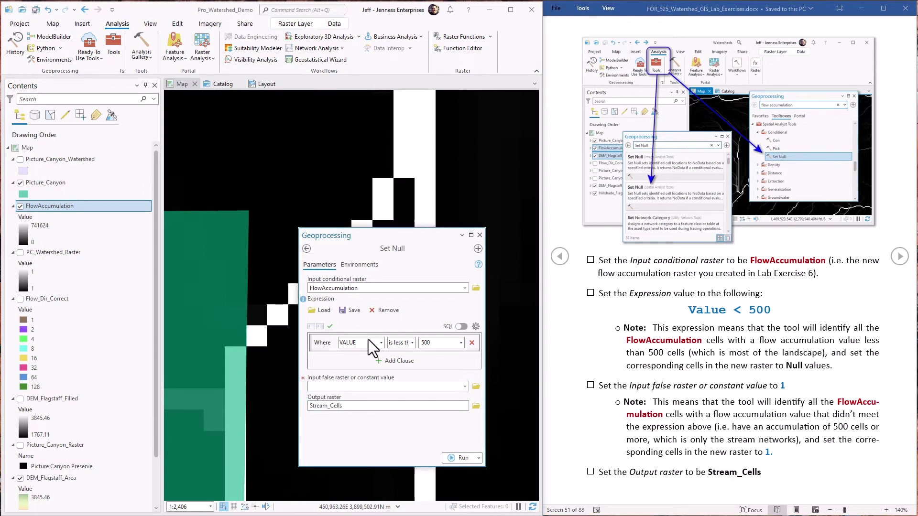
left_click(460, 326)
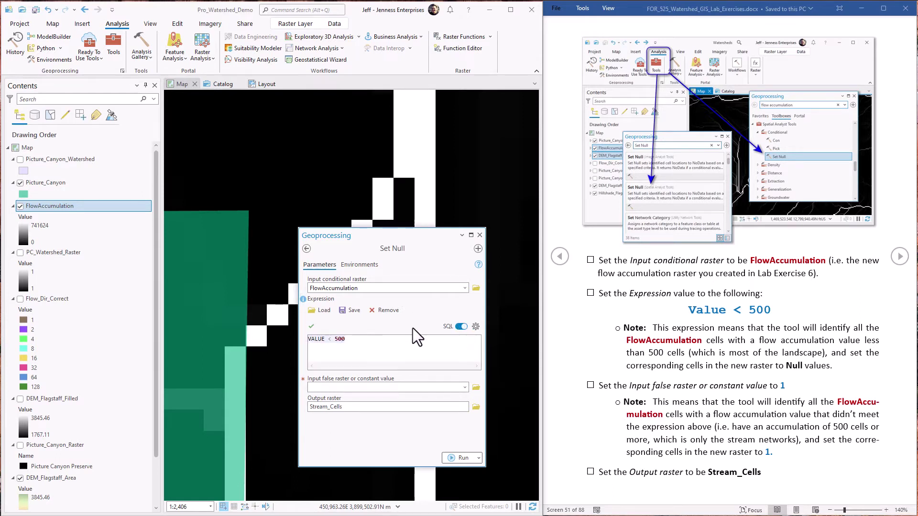
left_click(378, 388)
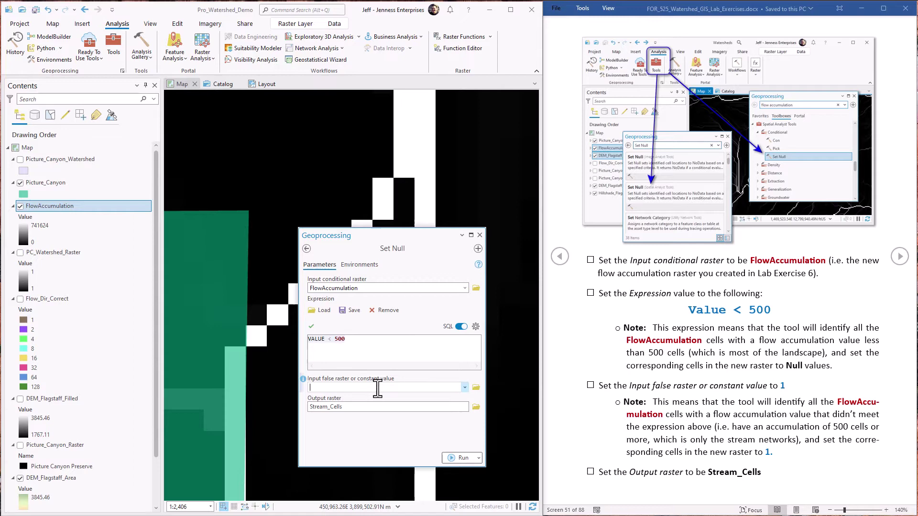
type("1")
left_click(371, 424)
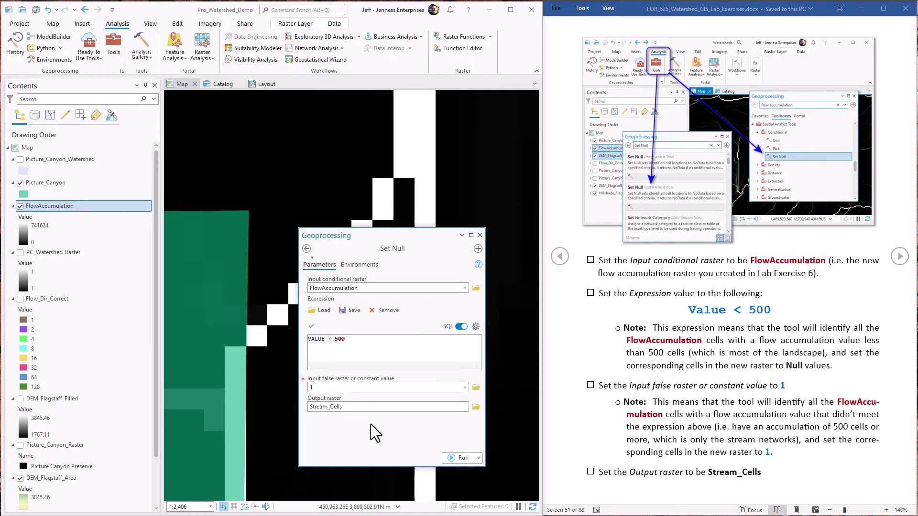
Run Set Null, hide FlowAccumulation, and page the lab notes to the Strahler stream order step
left_click(444, 458)
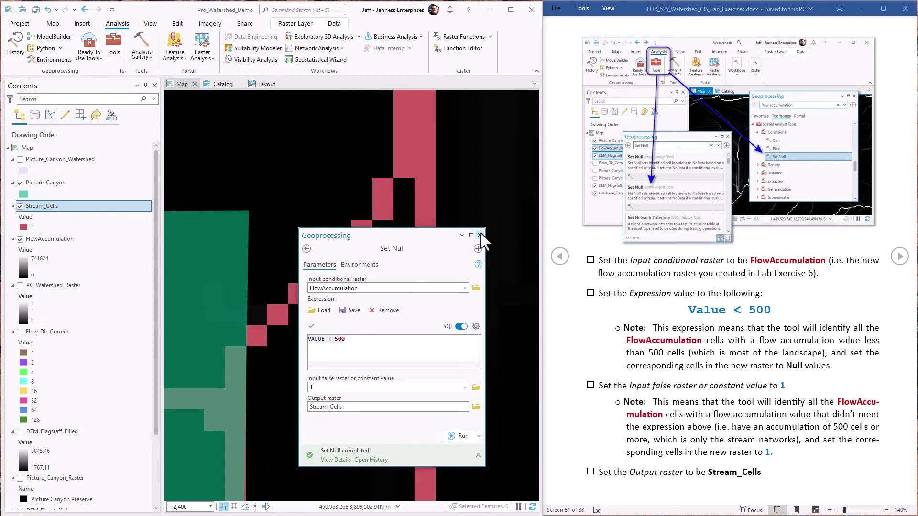
left_click(480, 235)
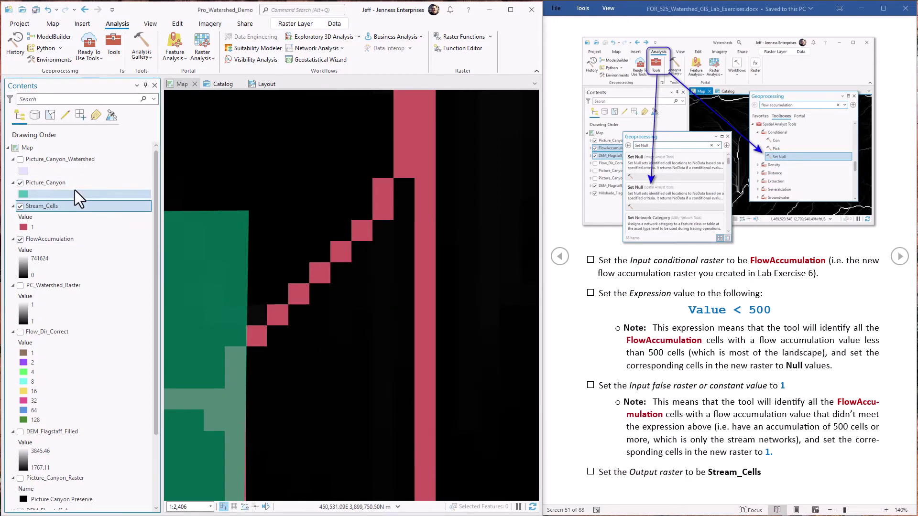
left_click(20, 239)
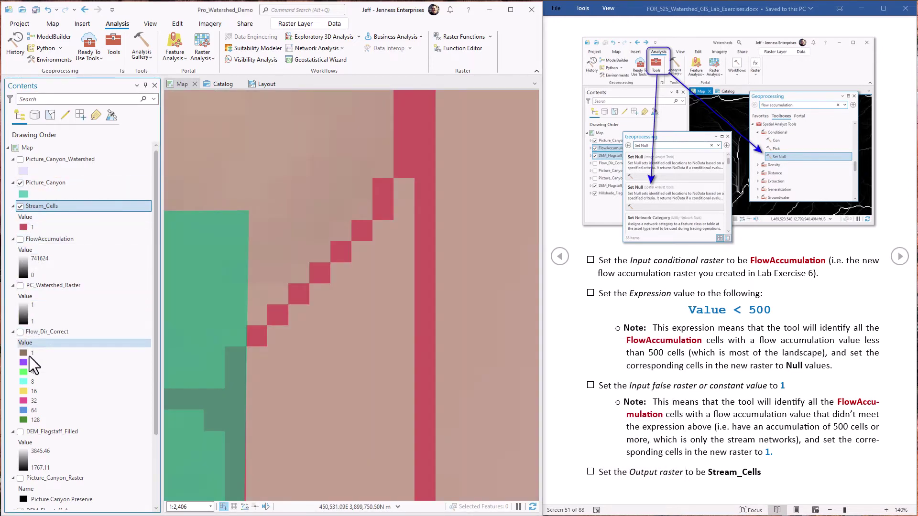
scroll(322, 265, "down", 1)
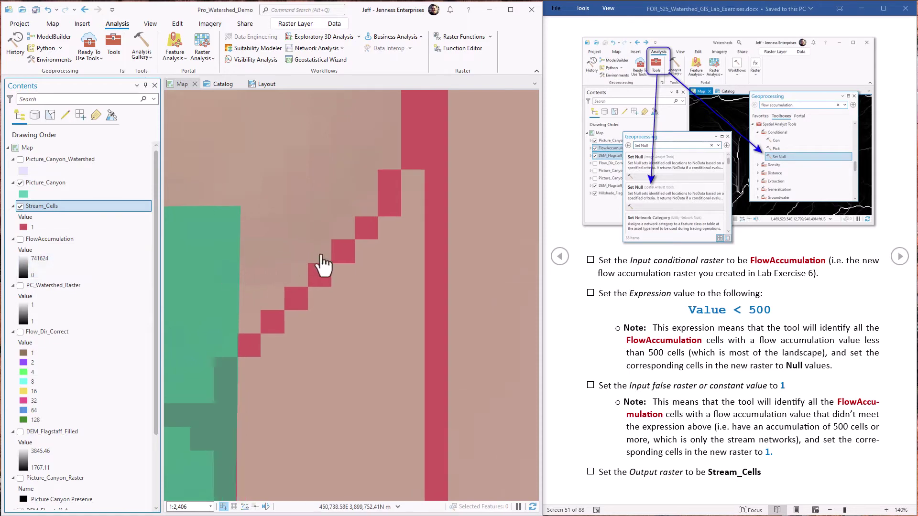
scroll(323, 265, "down", 5)
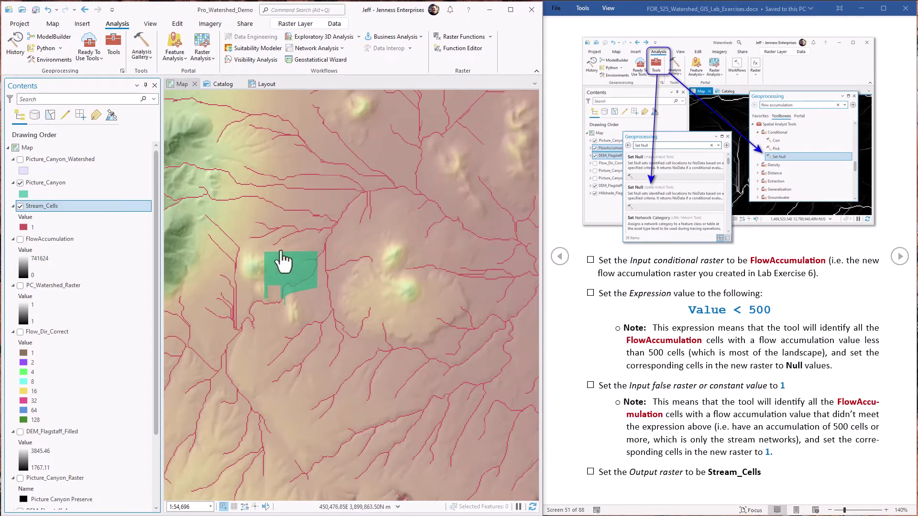
left_click(901, 258)
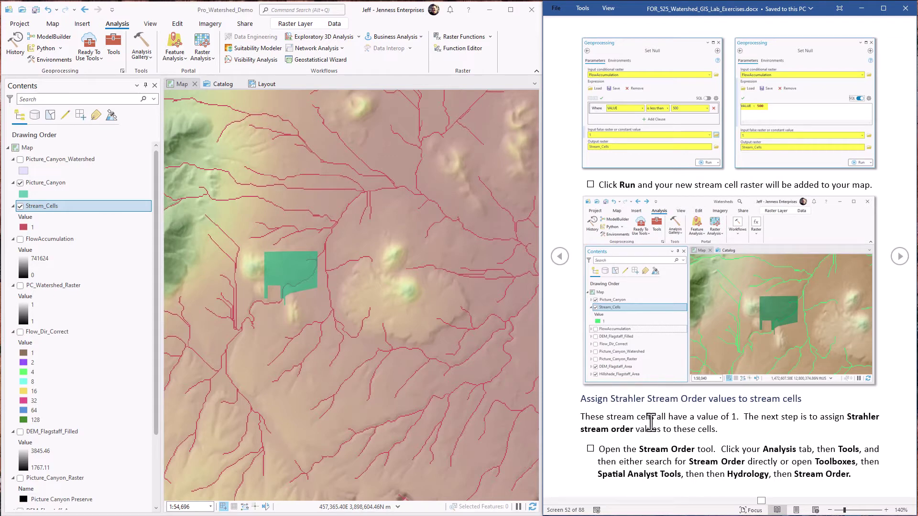
Open Stream Order with Stream_Cells as stream raster and Flow_Dir_Correct as flow direction
left_click(113, 50)
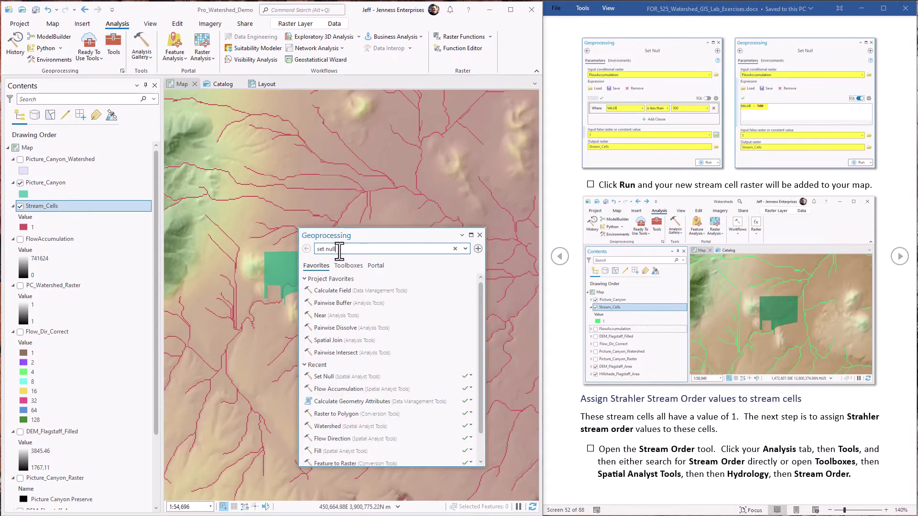
type("str")
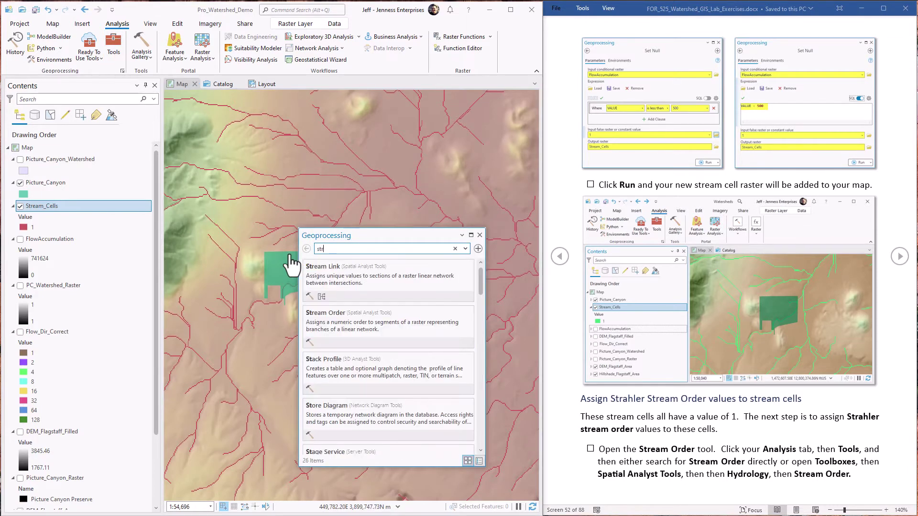
type("eam order")
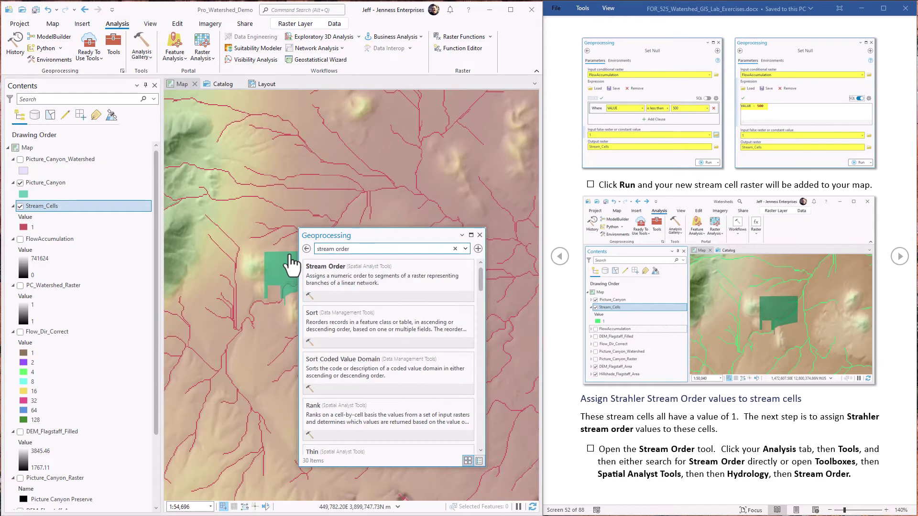
left_click(324, 278)
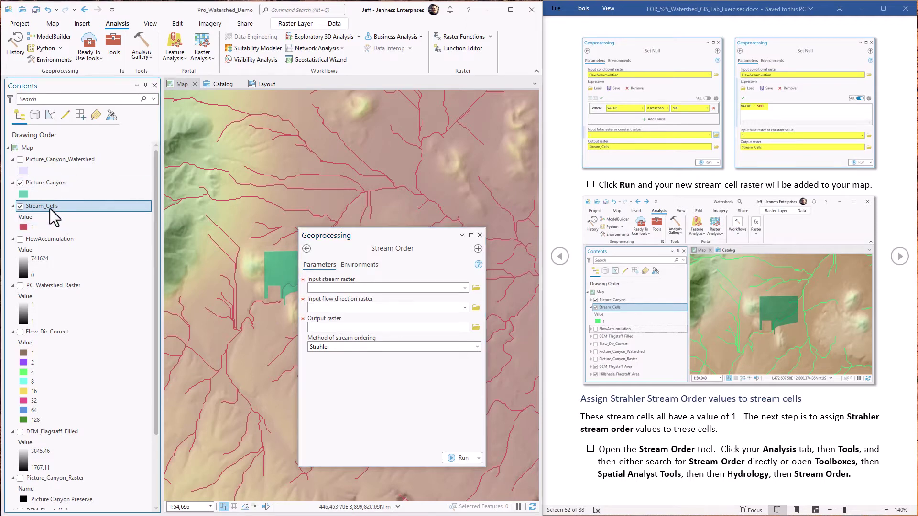
left_click_drag(49, 208, 328, 279)
left_click_drag(67, 208, 336, 287)
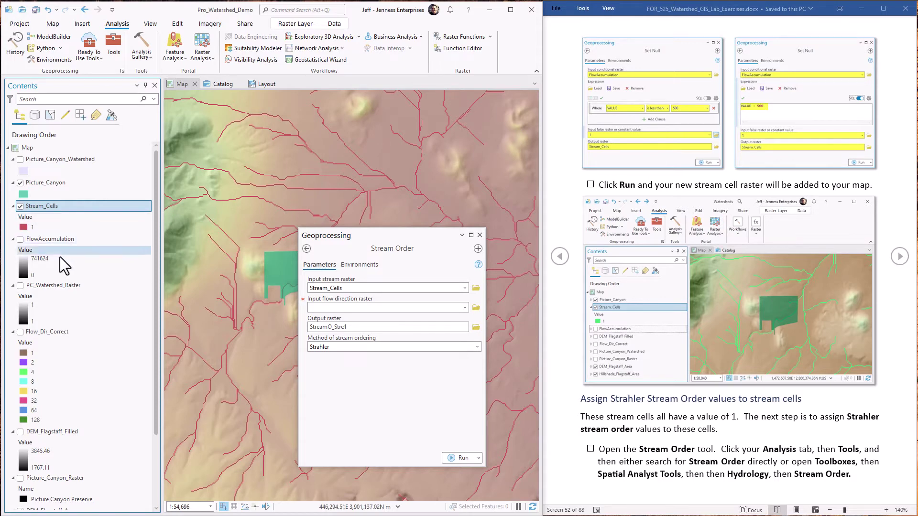
left_click(63, 332)
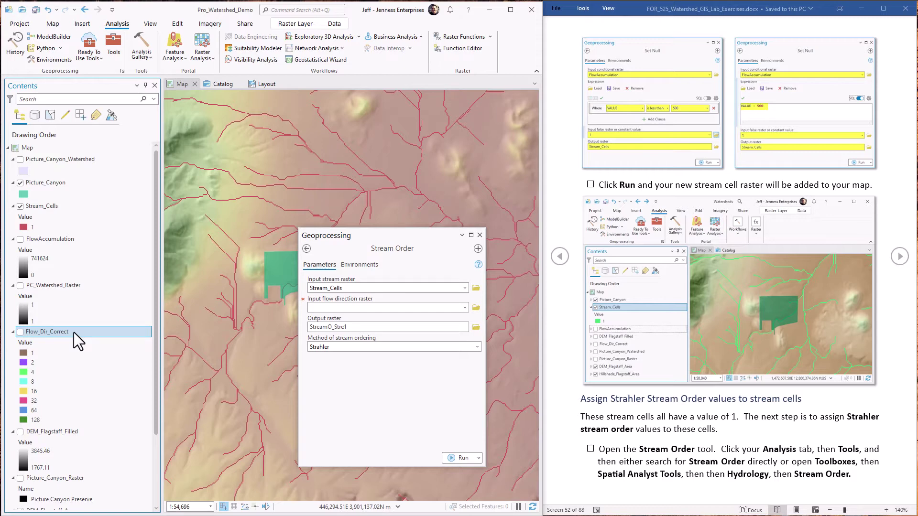
left_click_drag(73, 332, 354, 308)
Replace the default output name with Stream_Order_Cells, keeping the Strahler method
left_click(899, 256)
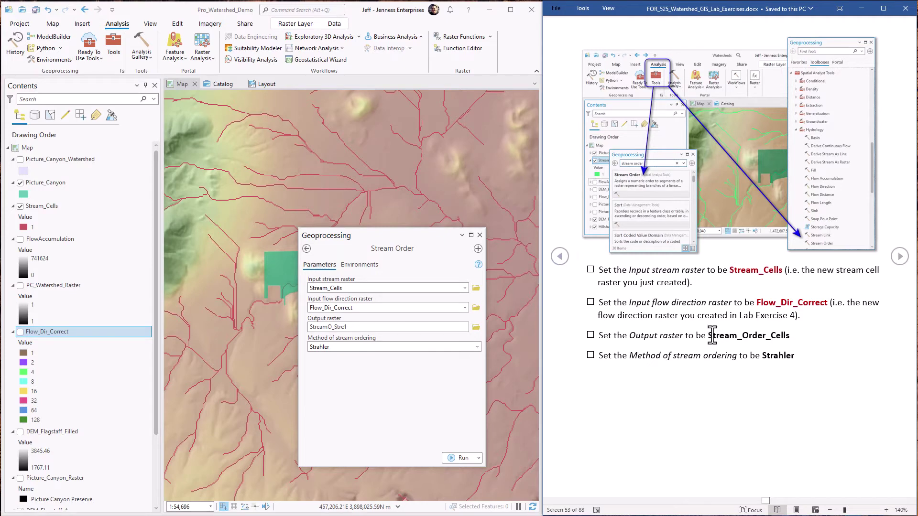
left_click_drag(709, 335, 789, 335)
key("ctrl+c")
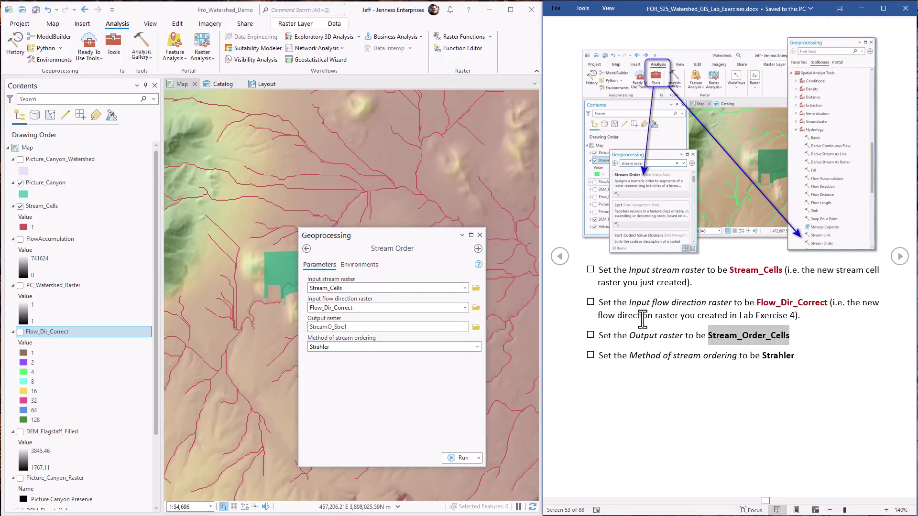
left_click(369, 326)
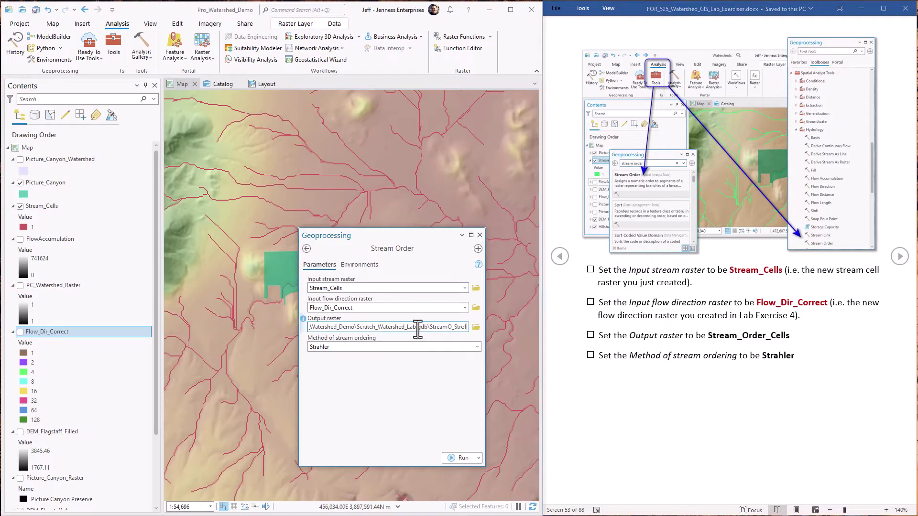
left_click_drag(432, 328, 467, 327)
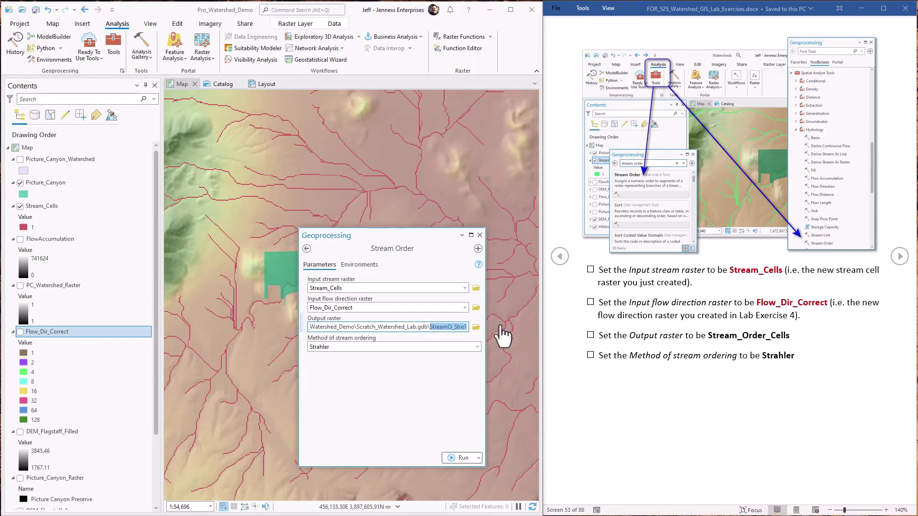
key("ctrl+v")
left_click(390, 347)
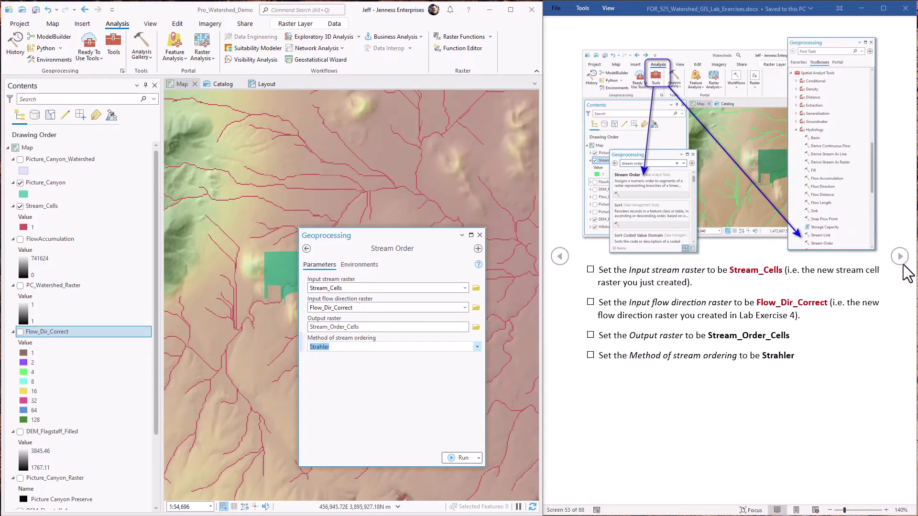
Run Stream Order, close the tool, and select the new Stream_Order_Cells layer with values 1–5
left_click(899, 257)
left_click(458, 458)
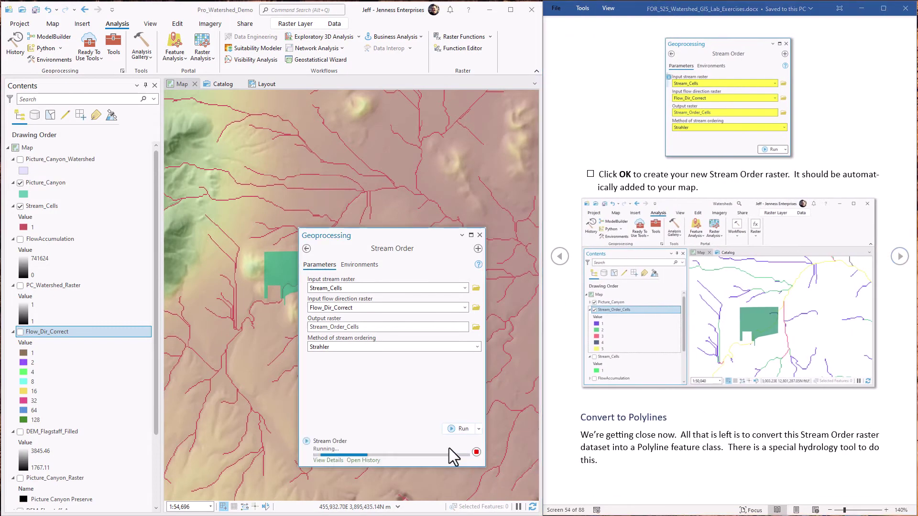
left_click(480, 235)
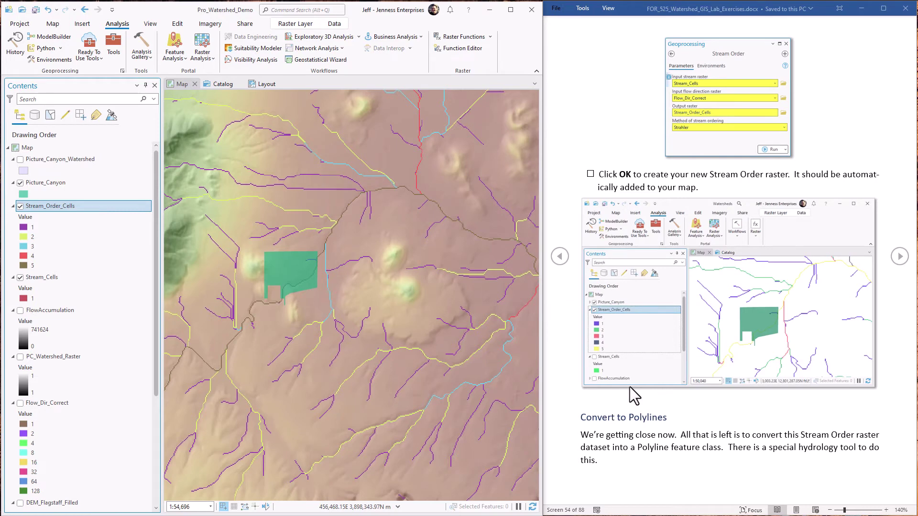
left_click(85, 207)
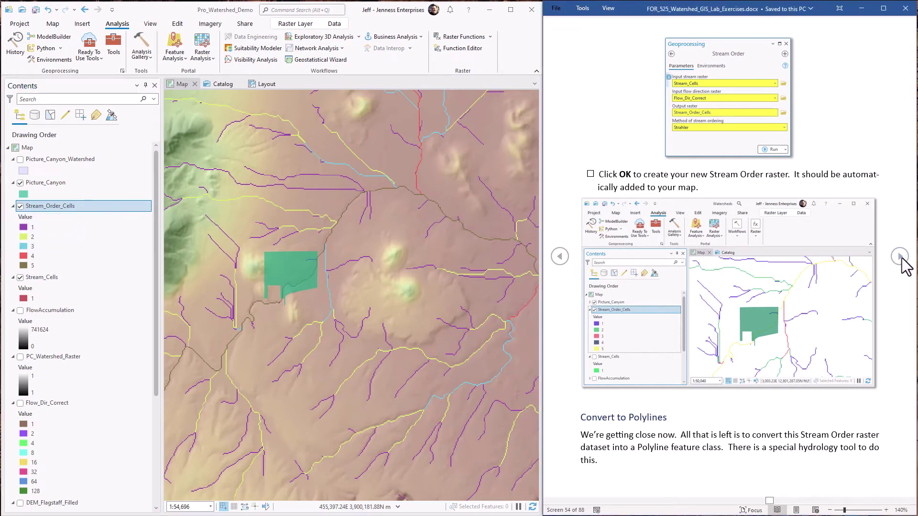
left_click(900, 257)
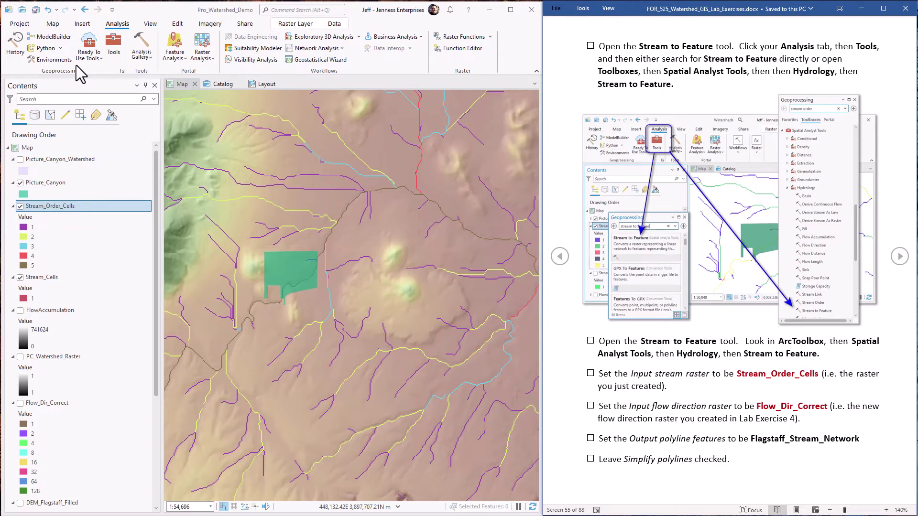
Open Stream to Feature with Stream_Order_Cells and Flow_Dir_Correct as inputs
left_click(114, 52)
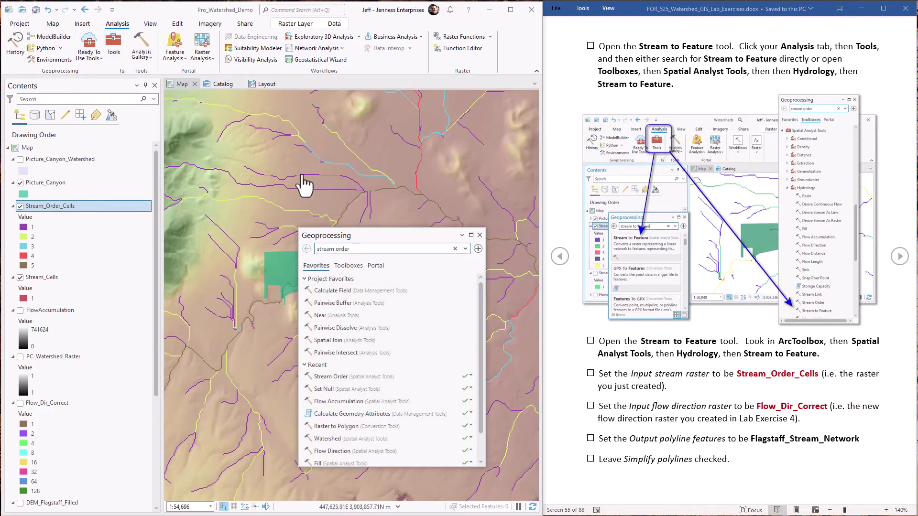
type("stream to feature")
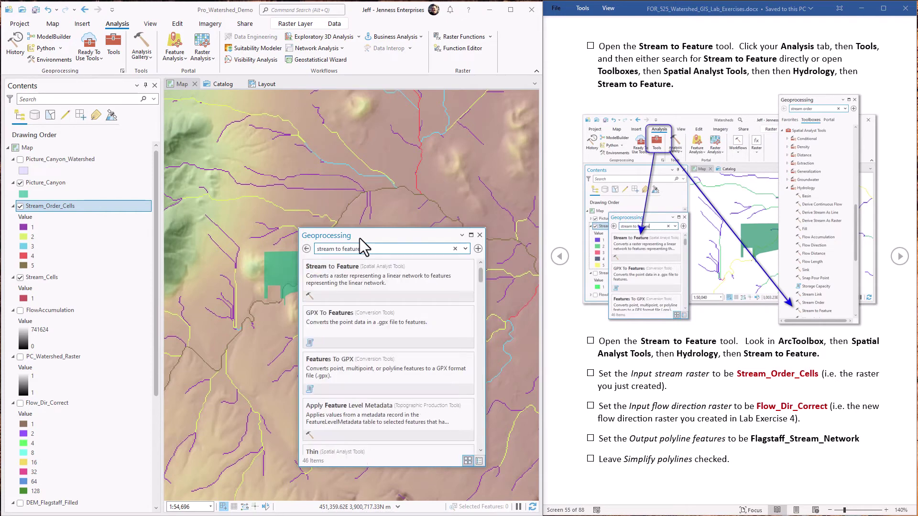
left_click(346, 274)
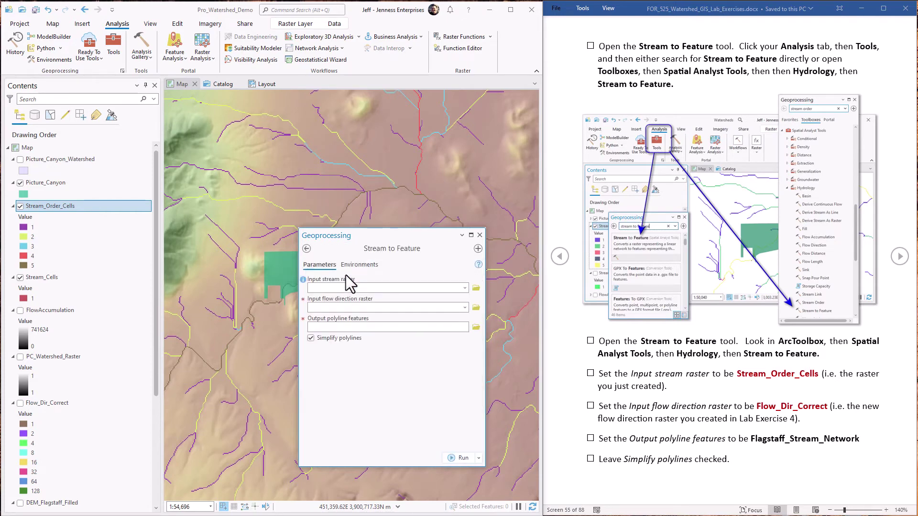
left_click(54, 206)
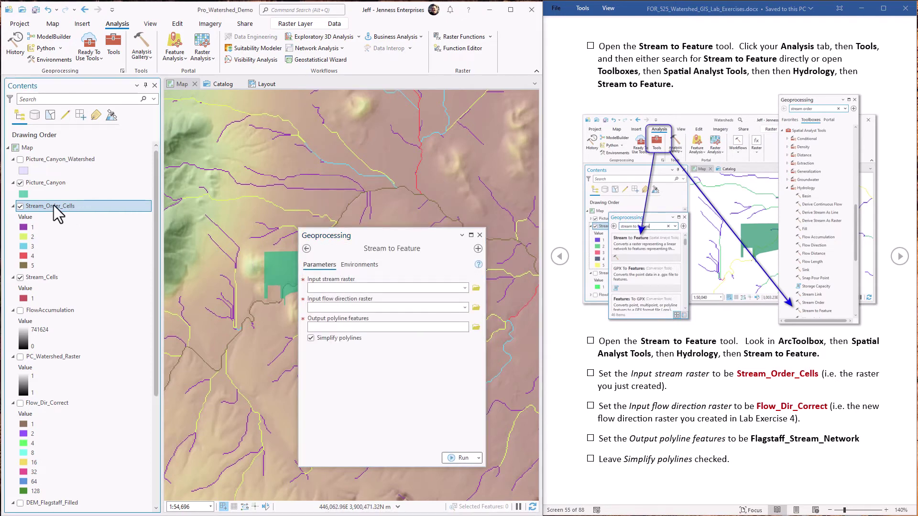
left_click_drag(51, 205, 335, 287)
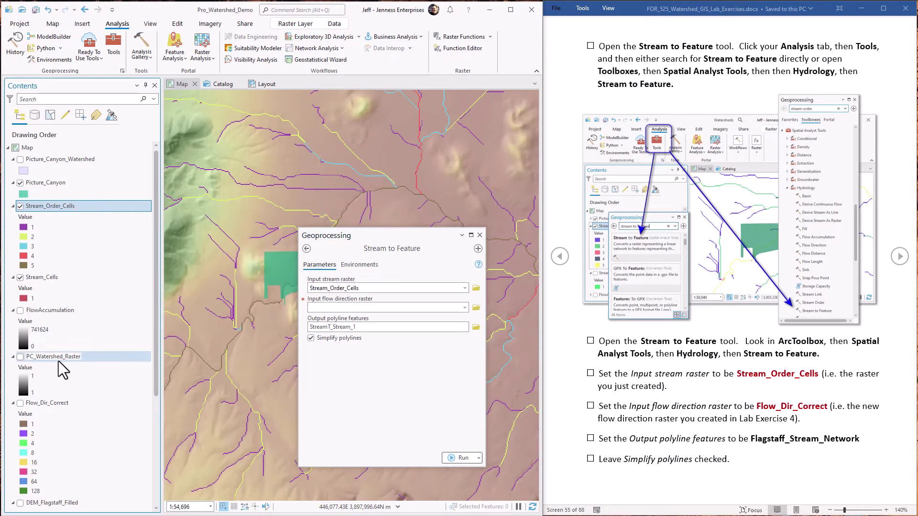
left_click_drag(51, 404, 350, 308)
Copy Flagstaff_Stream_Network from the lab notes and paste it as the output feature name
left_click(784, 412)
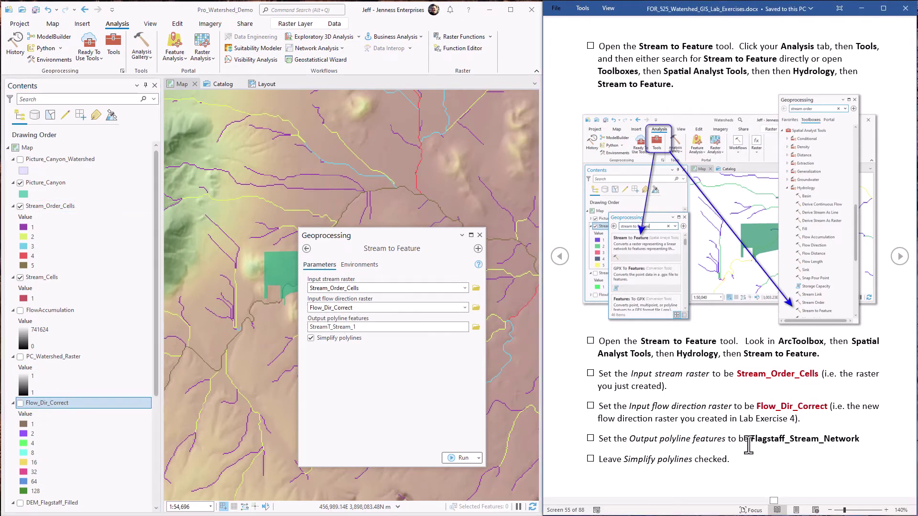
left_click_drag(754, 438, 823, 445)
key("ctrl+c")
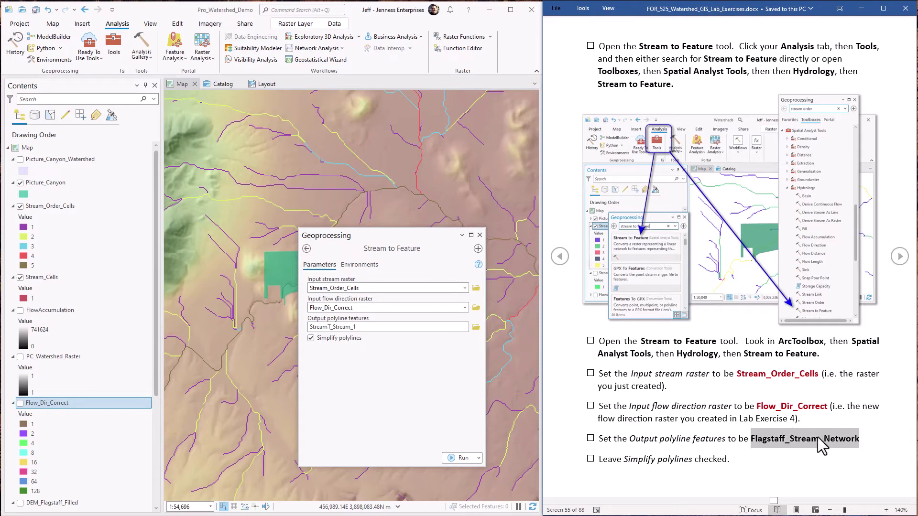
left_click_drag(466, 327, 434, 324)
key("ctrl+v")
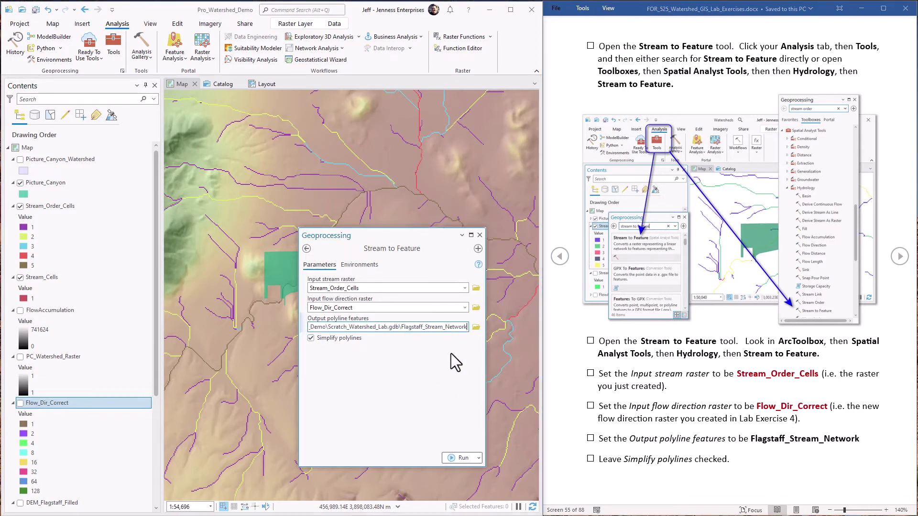
Run Stream to Feature, then hide Picture_Canyon, Stream_Order_Cells and Stream_Cells layers
left_click(463, 458)
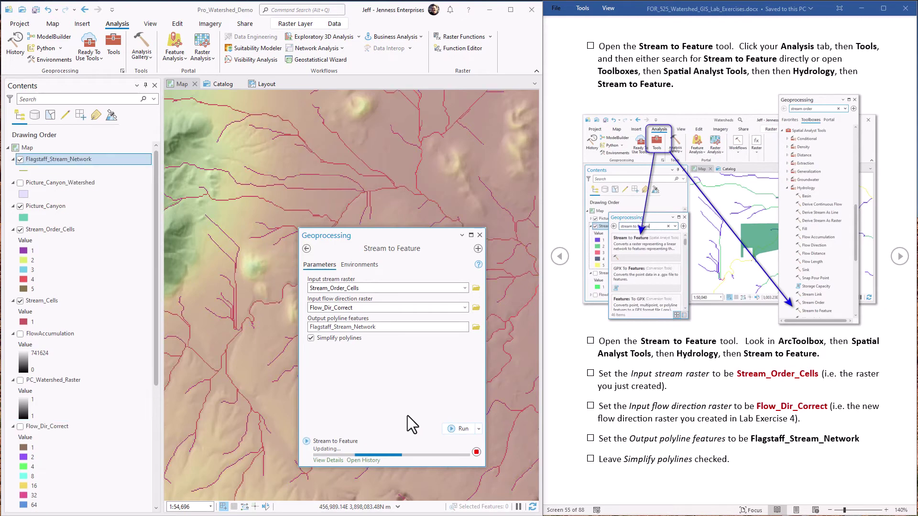
left_click(478, 235)
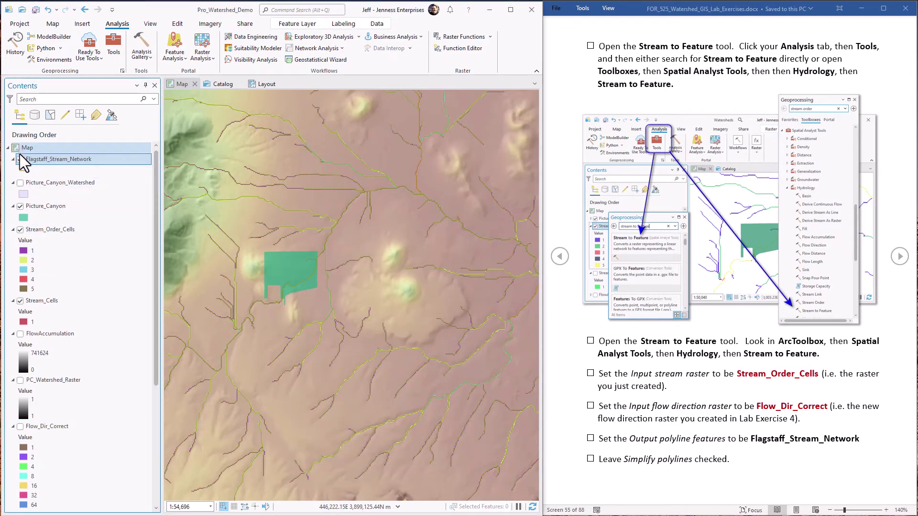
left_click(20, 206)
left_click(20, 230)
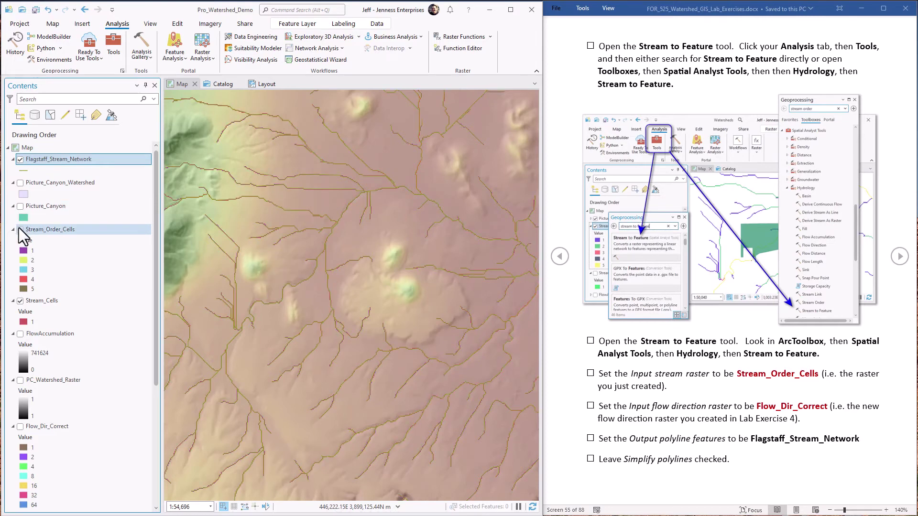
left_click(21, 300)
Inspect two stream segments' grid_code values, then page the lab notes to the symbology step
left_click(52, 24)
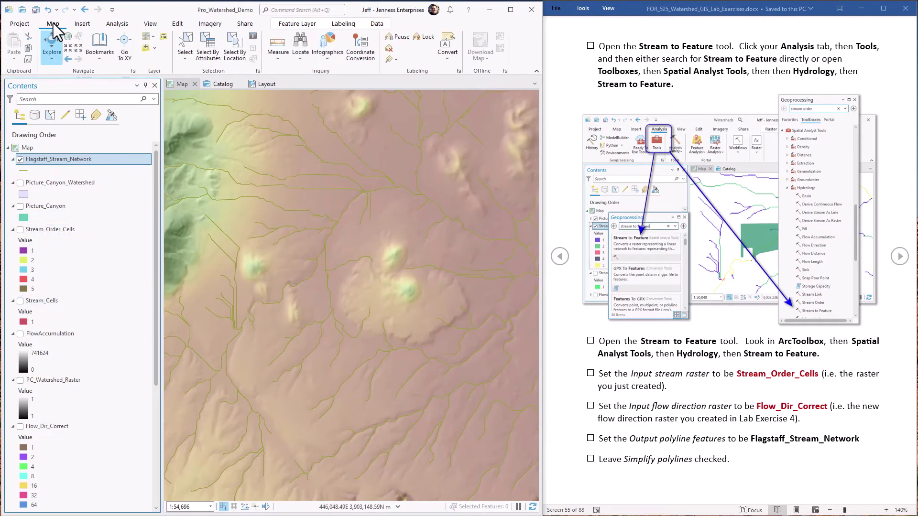
left_click(383, 197)
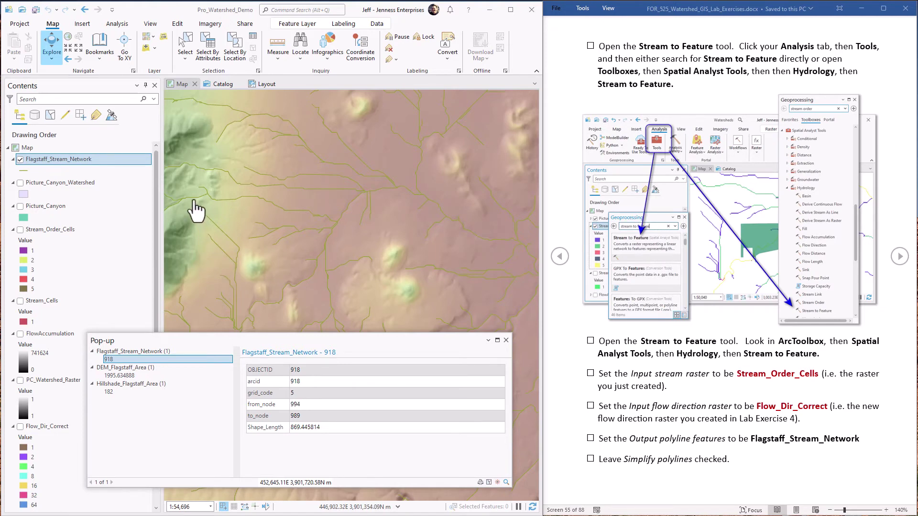
left_click(186, 166)
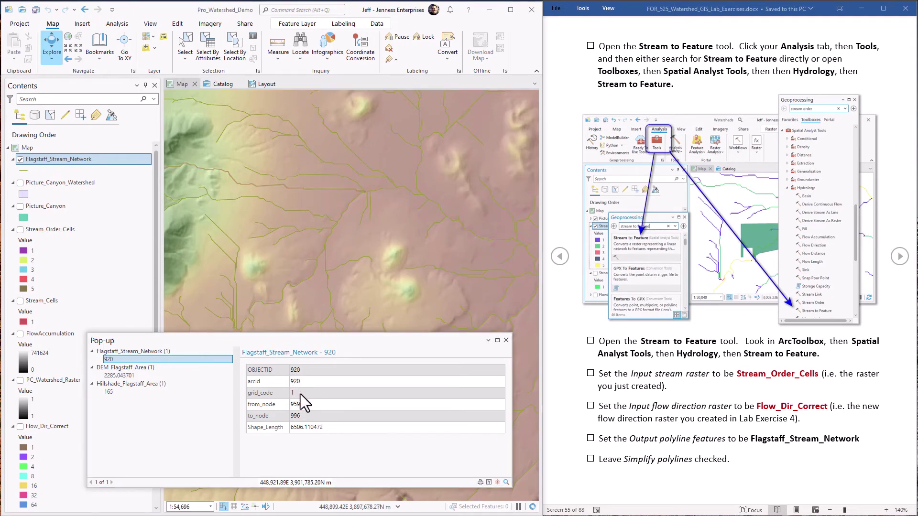
left_click_drag(300, 394, 288, 394)
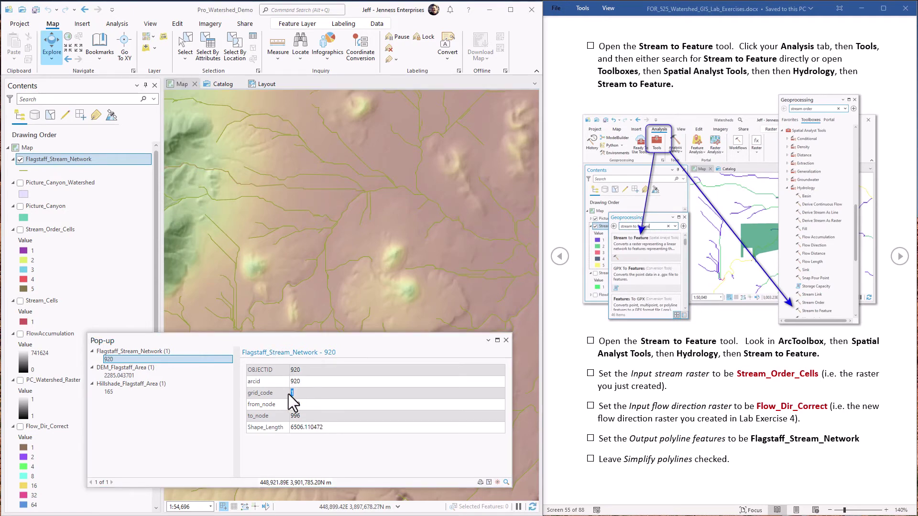
left_click(506, 340)
left_click(899, 256)
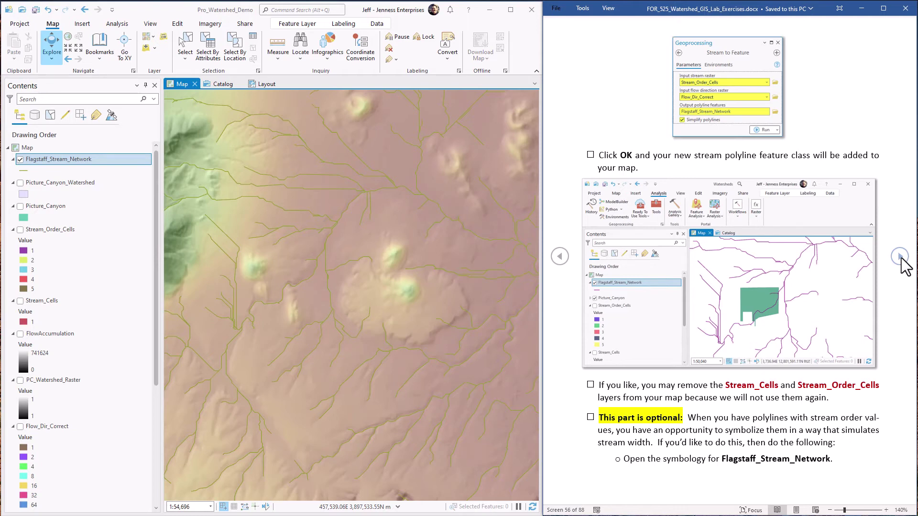
Set Flagstaff_Stream_Network symbology to Graduated Symbols using the grid_code field
left_click(899, 257)
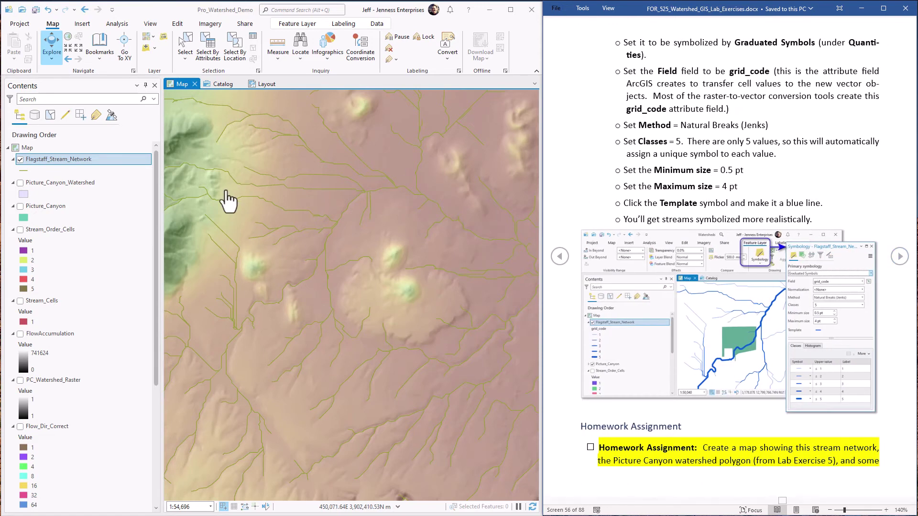
right_click(95, 161)
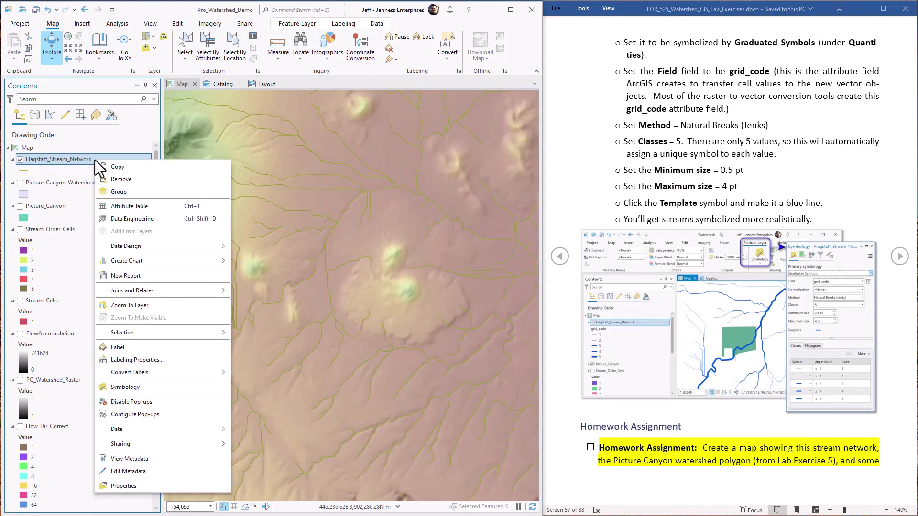
left_click(125, 387)
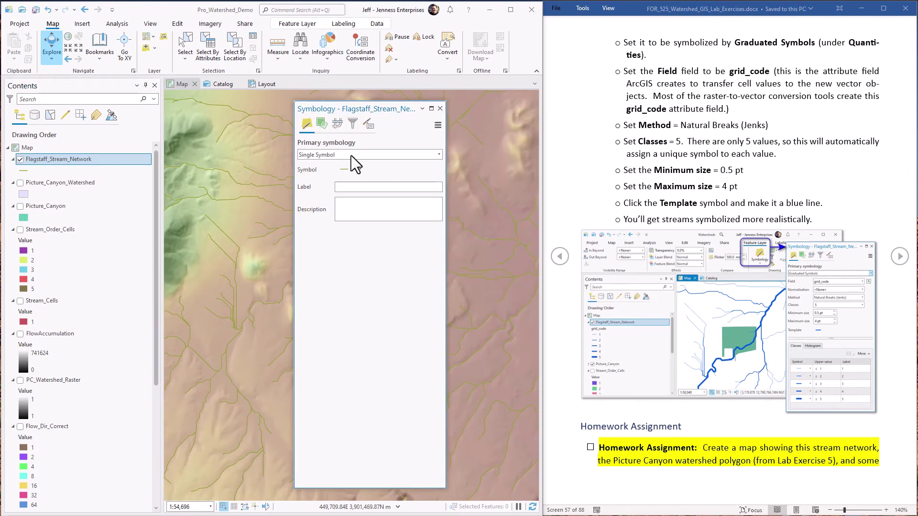
left_click(439, 154)
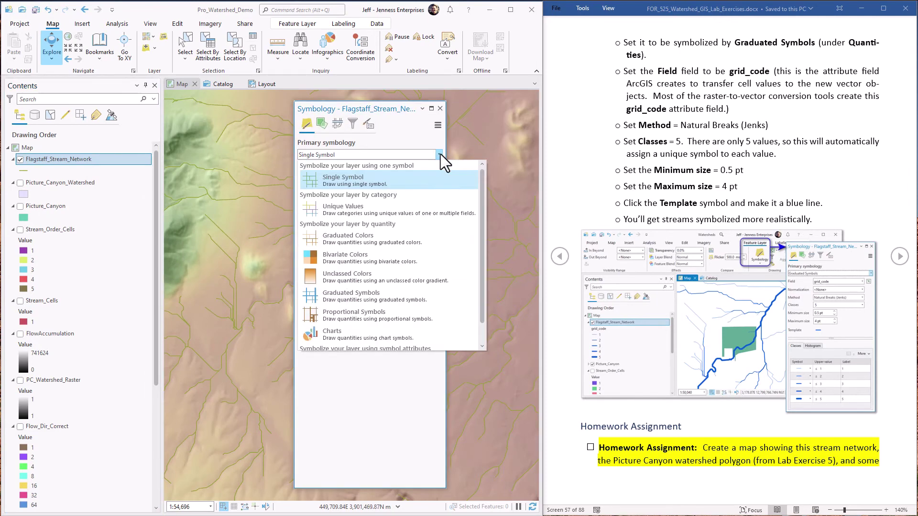
left_click(350, 295)
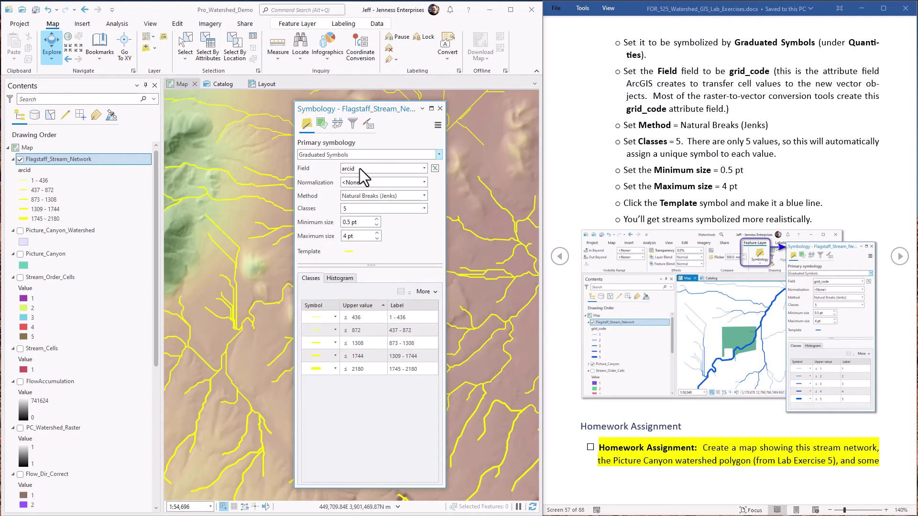
left_click(361, 170)
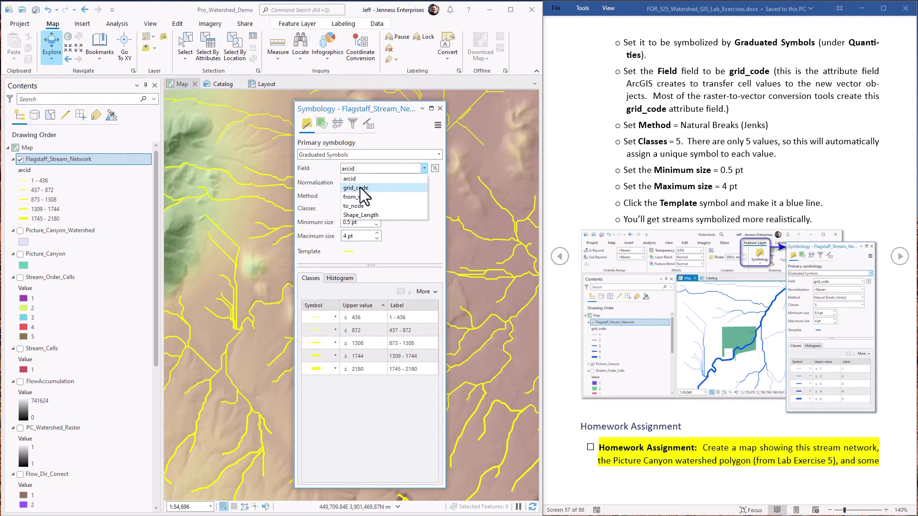
left_click(360, 187)
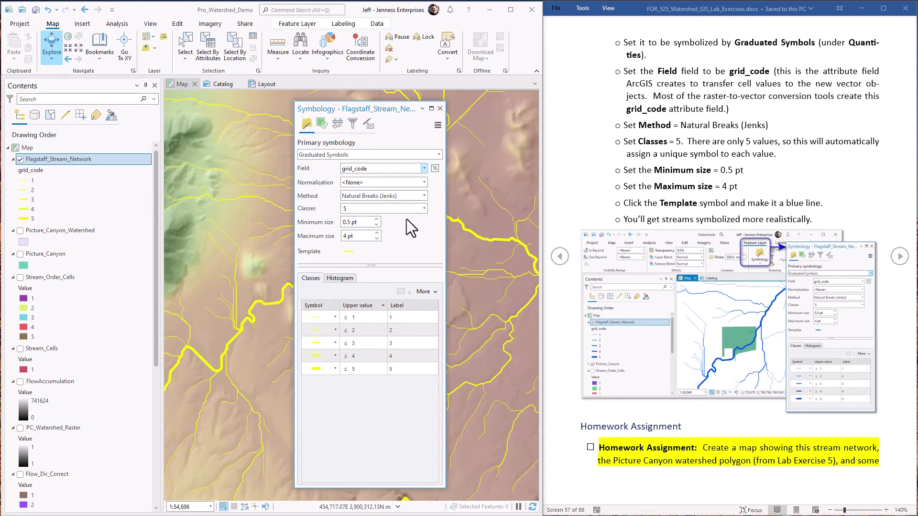
Color the template line blue, apply it to all five classes, and close Symbology
left_click(348, 253)
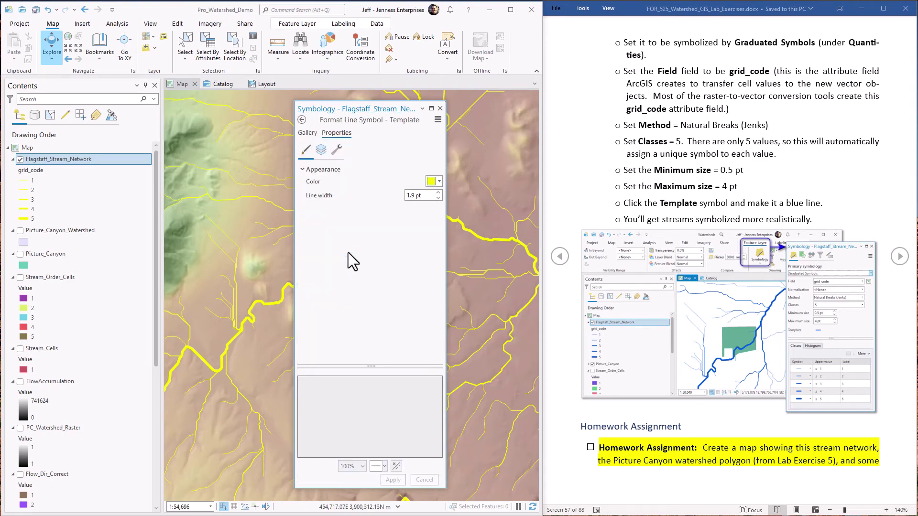
left_click(439, 182)
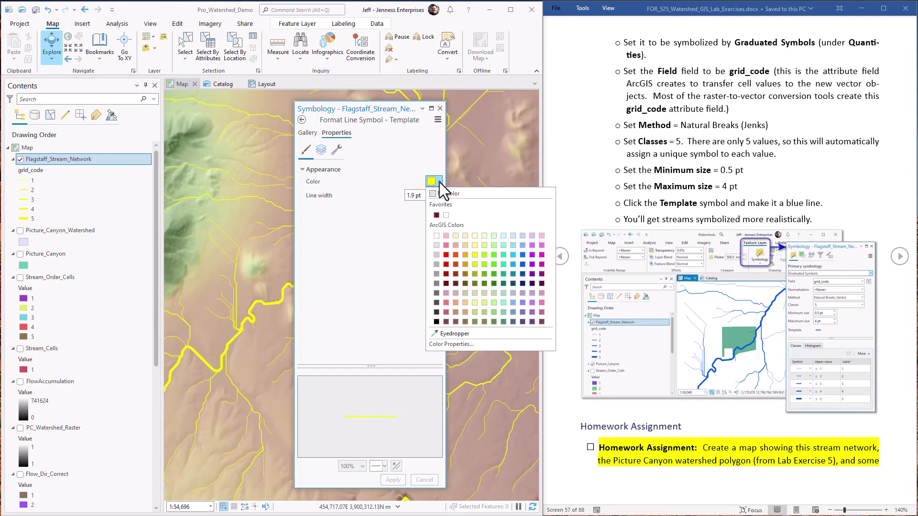
left_click(507, 262)
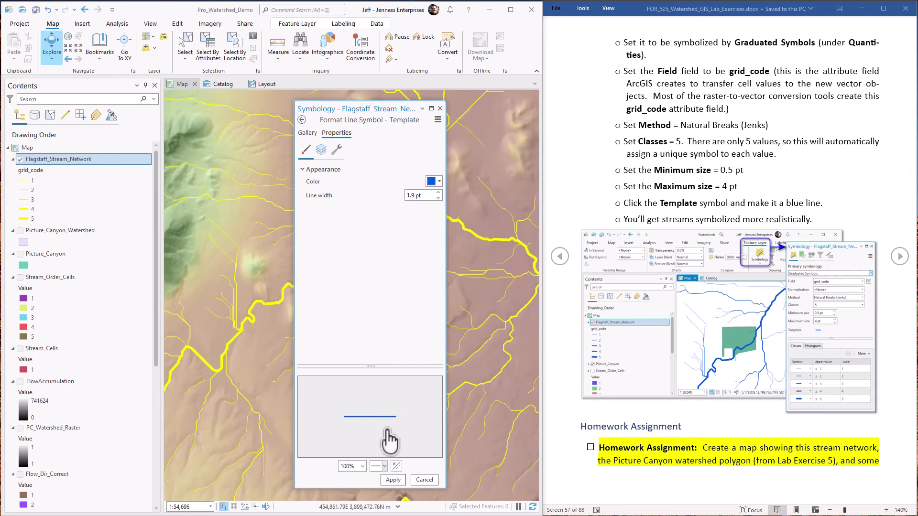
left_click(393, 479)
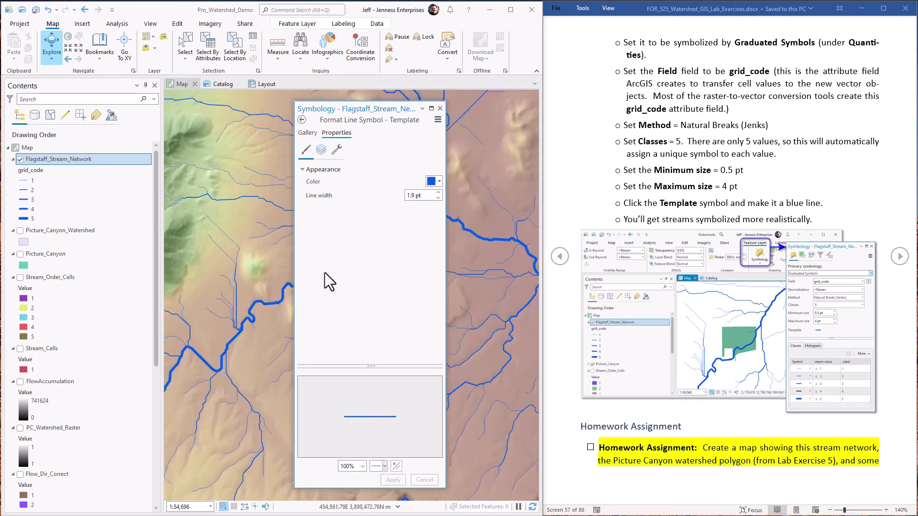
left_click(440, 109)
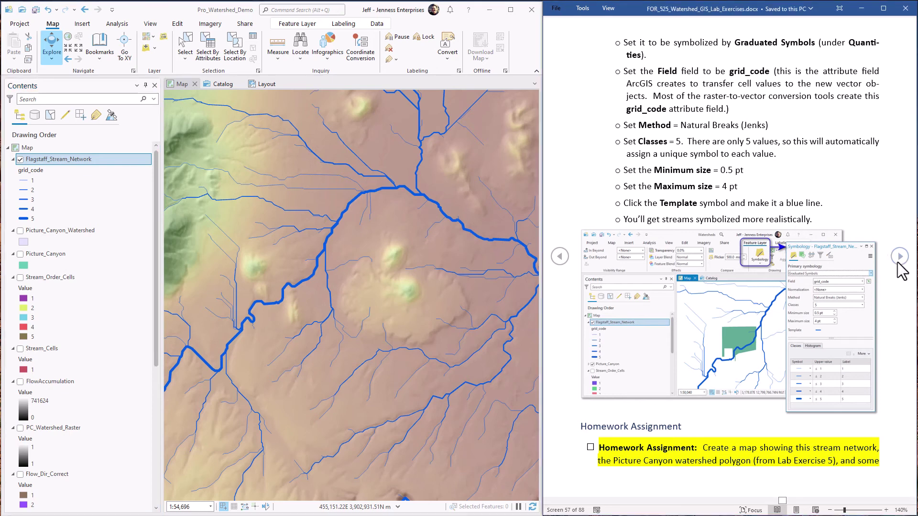
Open the Layout view and check the scale bar and name text around the stream map
left_click(898, 256)
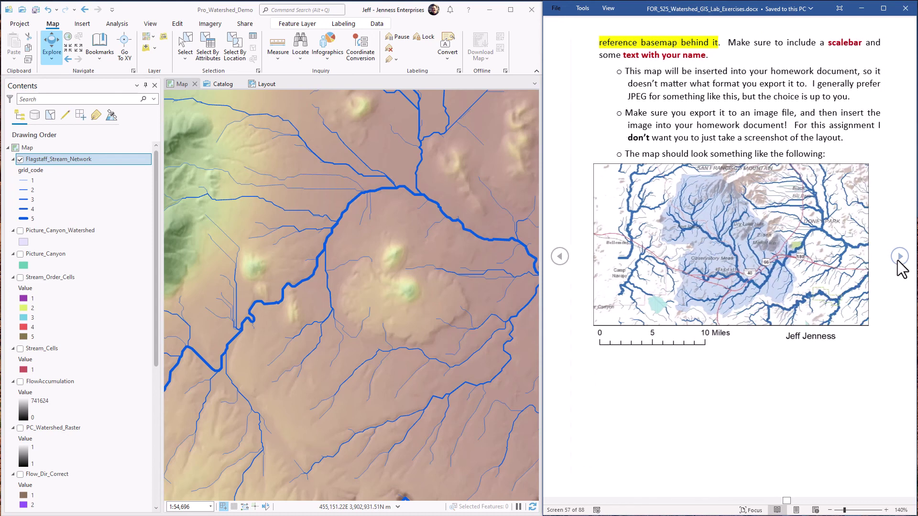
left_click(265, 85)
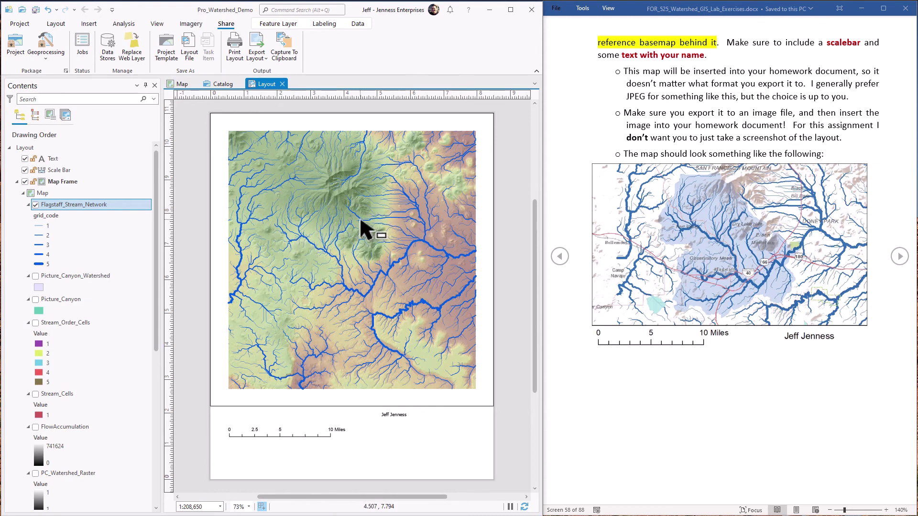
left_click(303, 435)
left_click(393, 415)
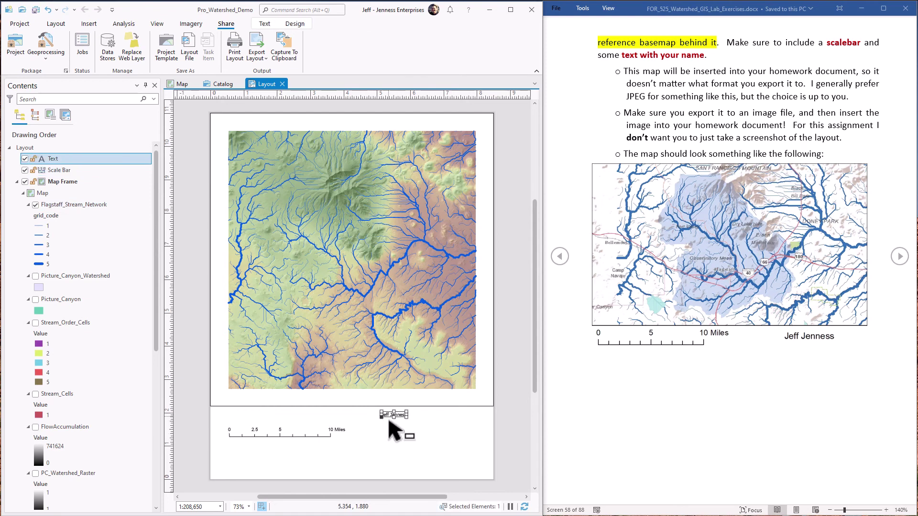
left_click(390, 434)
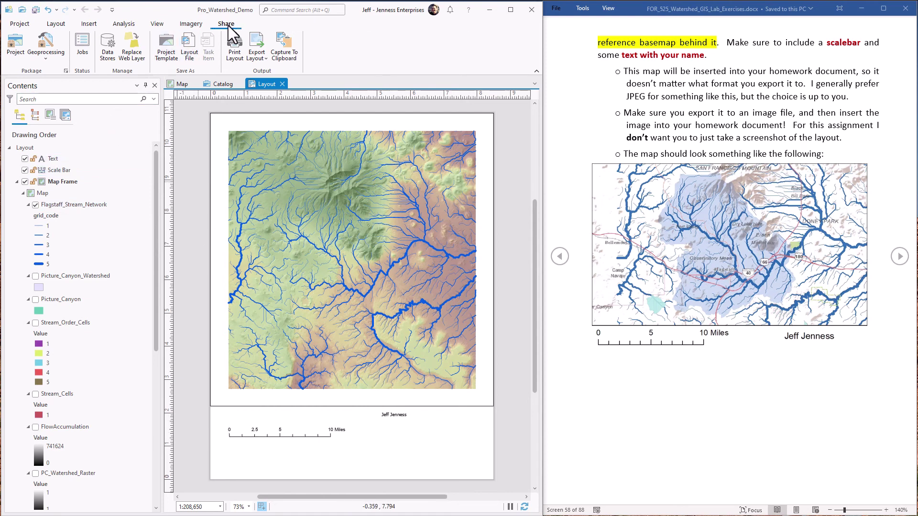
Set up the layout export as a JPEG with the file name Stream_Order
left_click(257, 47)
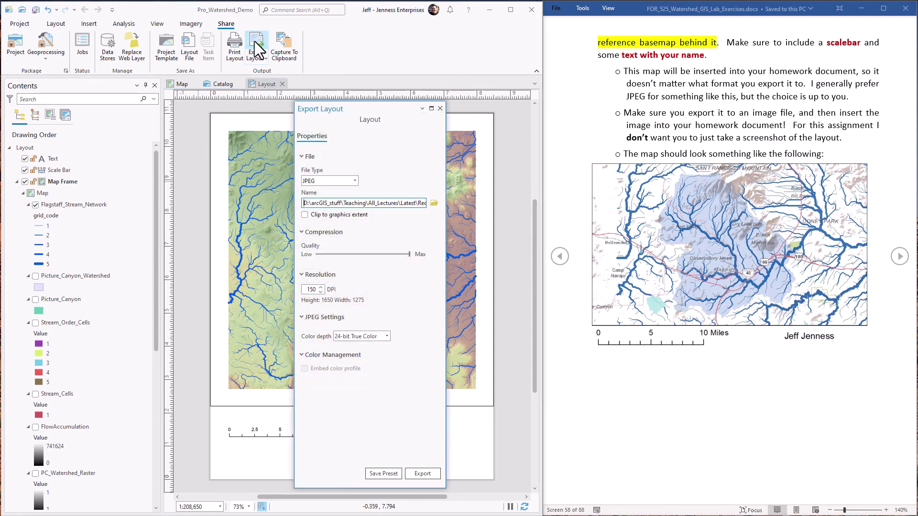
left_click_drag(417, 204, 449, 211)
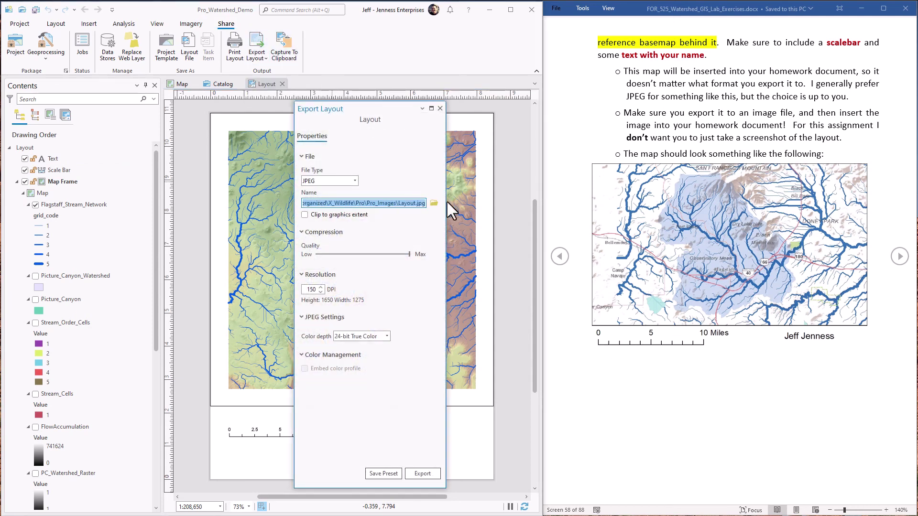
left_click(404, 201)
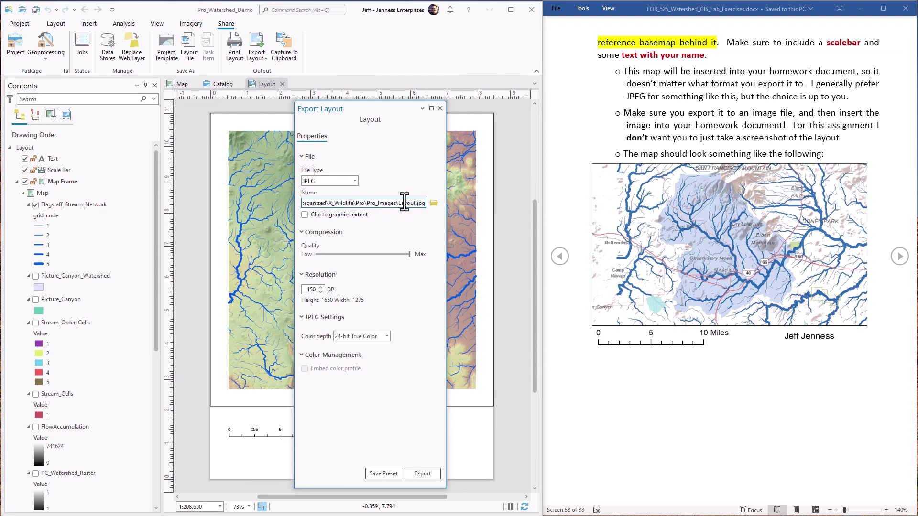
double_click(404, 202)
type("Stream_Order")
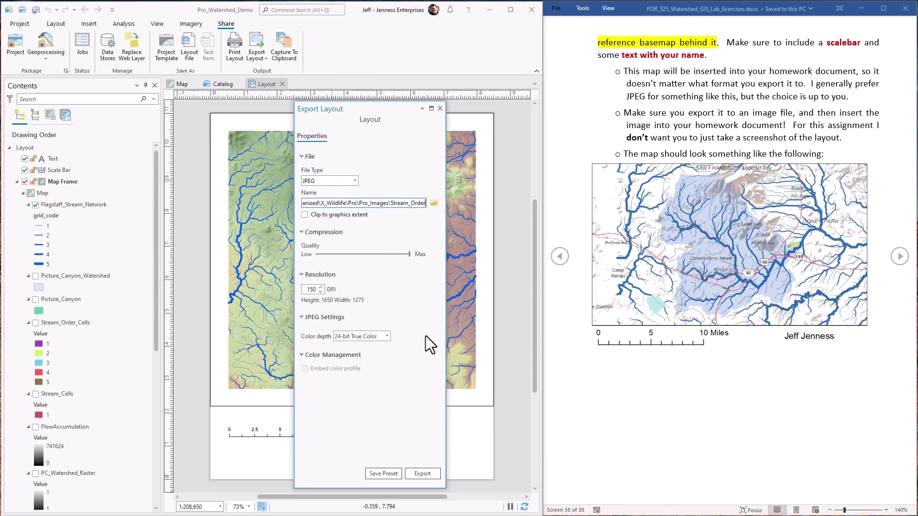
Export the Stream_Order JPEG and copy its output folder path
left_click(420, 472)
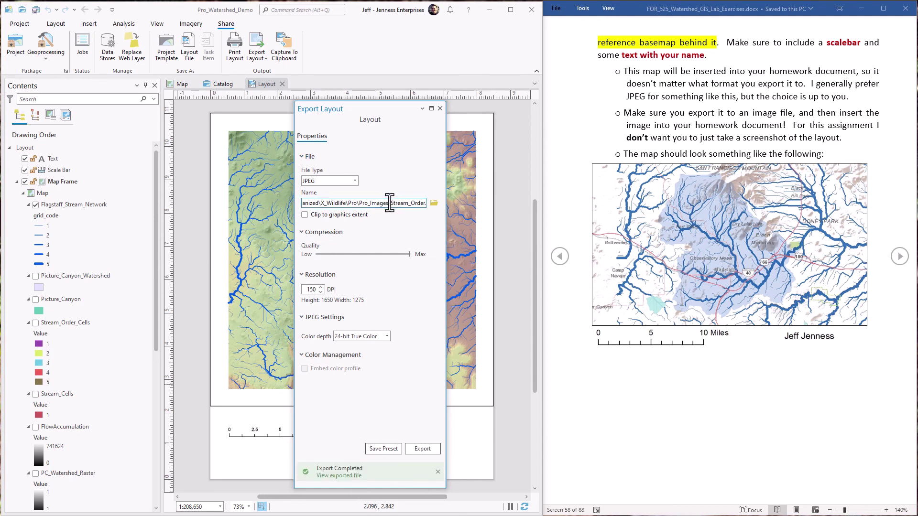
left_click_drag(391, 202, 383, 173)
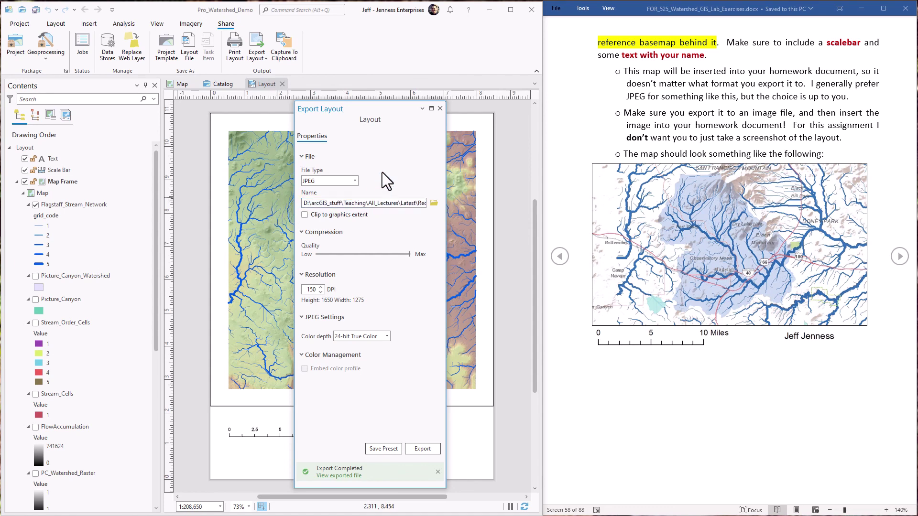
key("super+e")
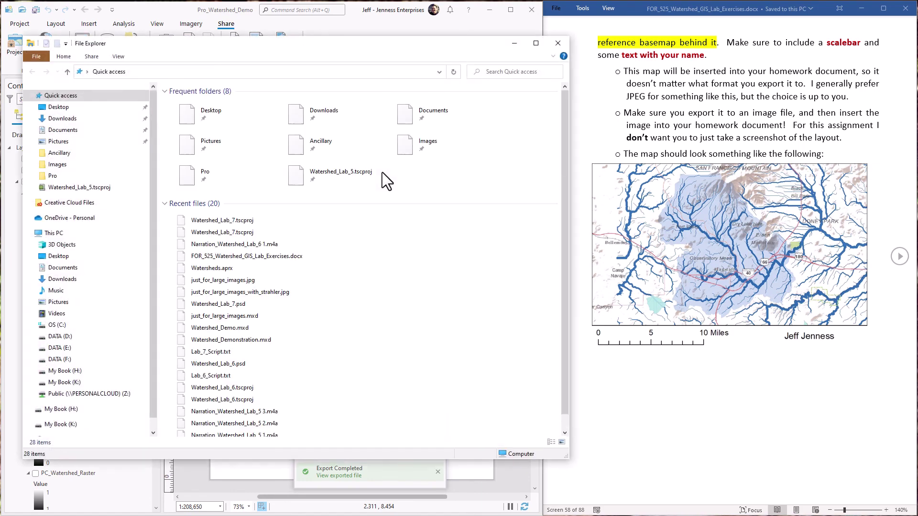
Go to the pasted Pro_Images folder path in File Explorer and select Stream_Order.jpg
left_click(280, 68)
type("D:\\arcGIS_stuff\\Teaching\\All_Lectures\\Latest\\Reorganized\\X_Wildlife\\Pro\\Pro\\Images")
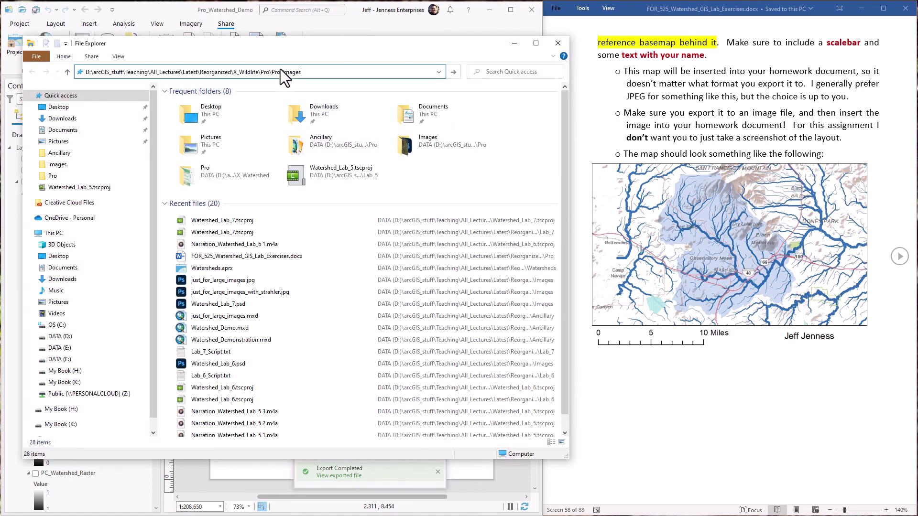
key("Return")
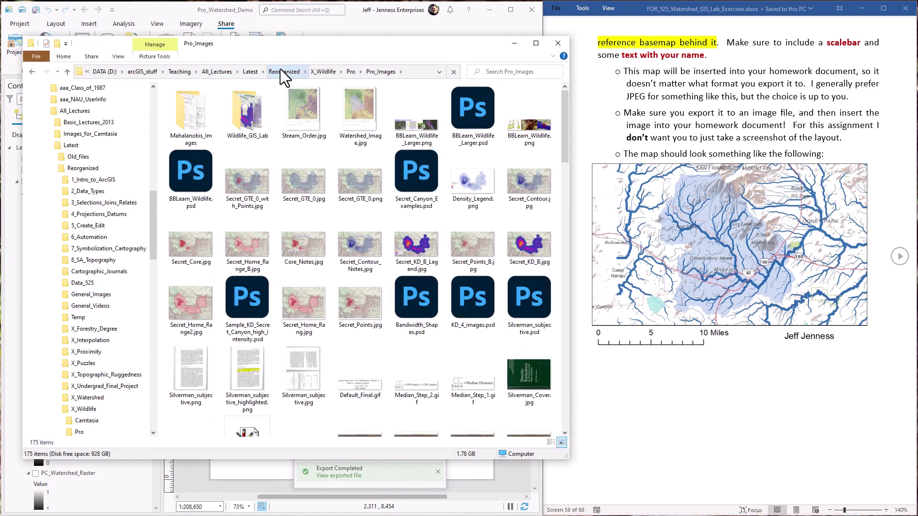
left_click(297, 108)
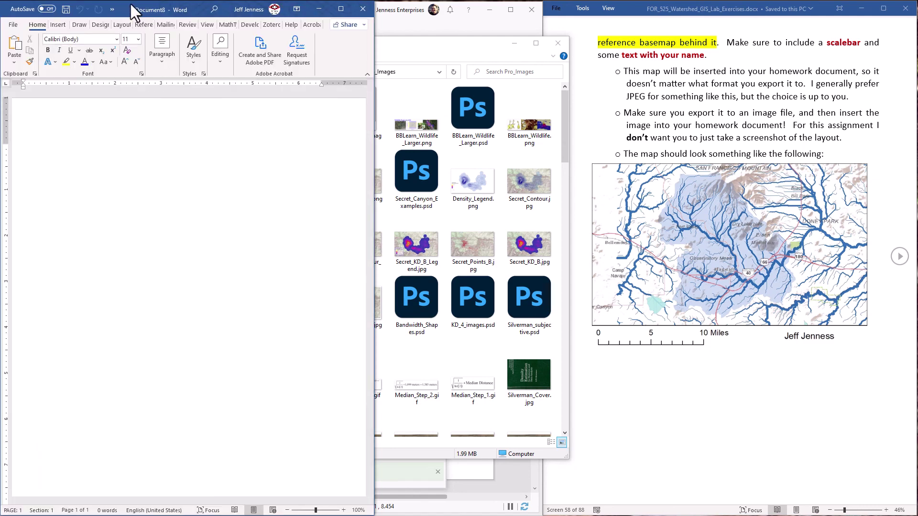
Put the blank Word document beside Explorer and drag Stream_Order.jpg onto its page
left_click_drag(124, 7, 679, 11)
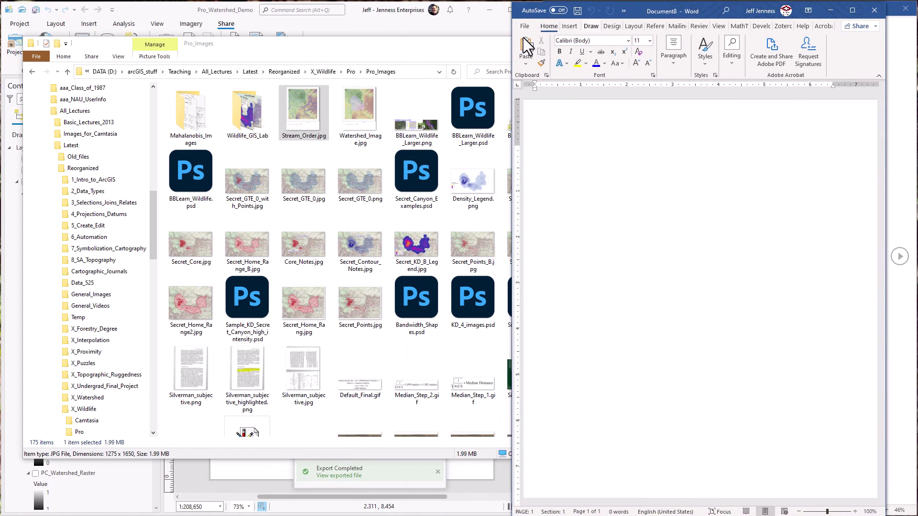
left_click_drag(299, 108, 653, 185)
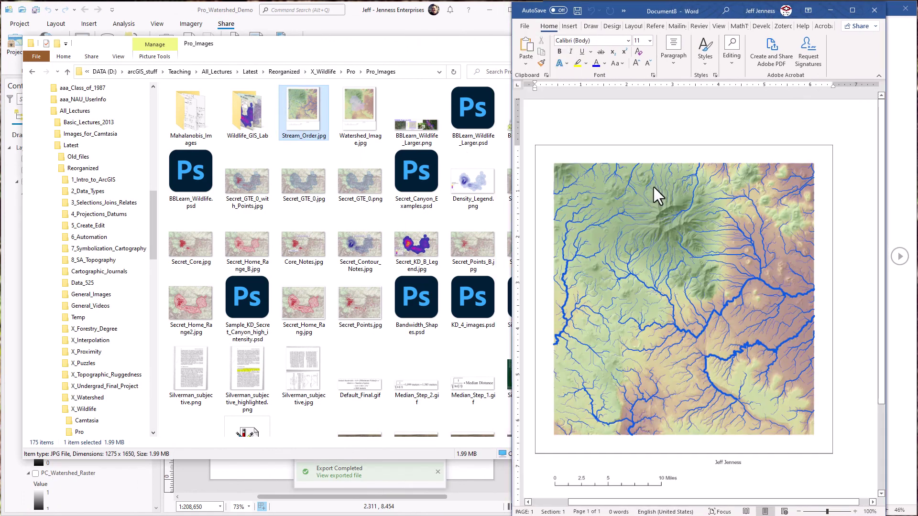